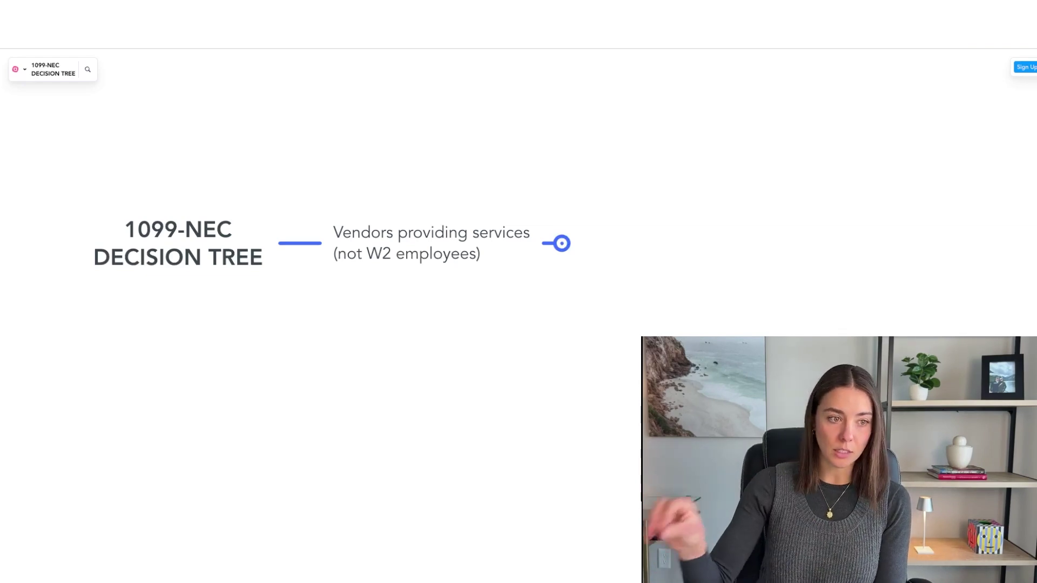
Step: Expand the decision tree from "Vendors providing services" through Yes, "Paid $600+?" and Yes to reach "How did you pay?"
scroll(347, 308, "right", 2)
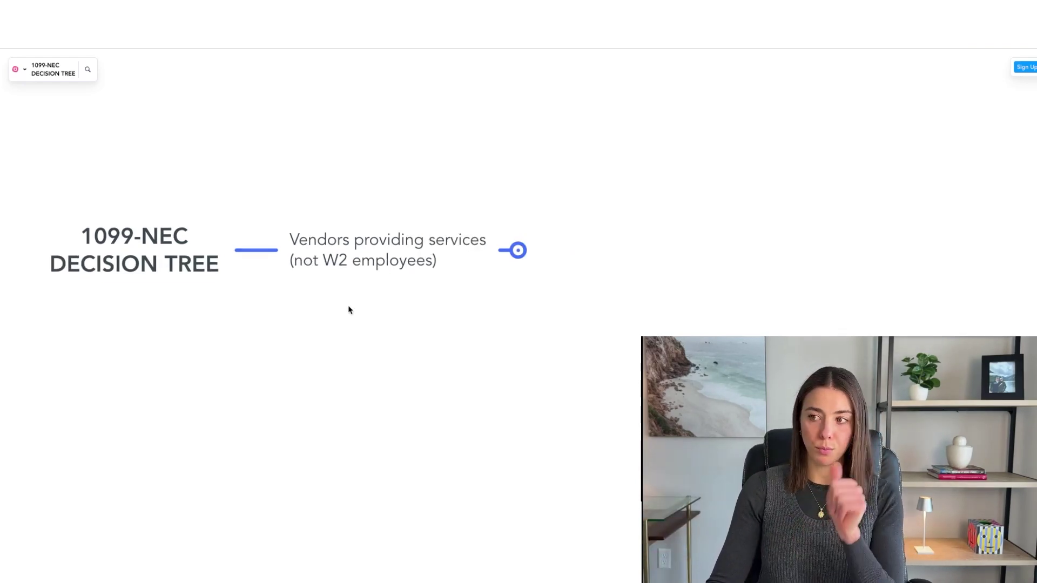
scroll(358, 308, "left", 1)
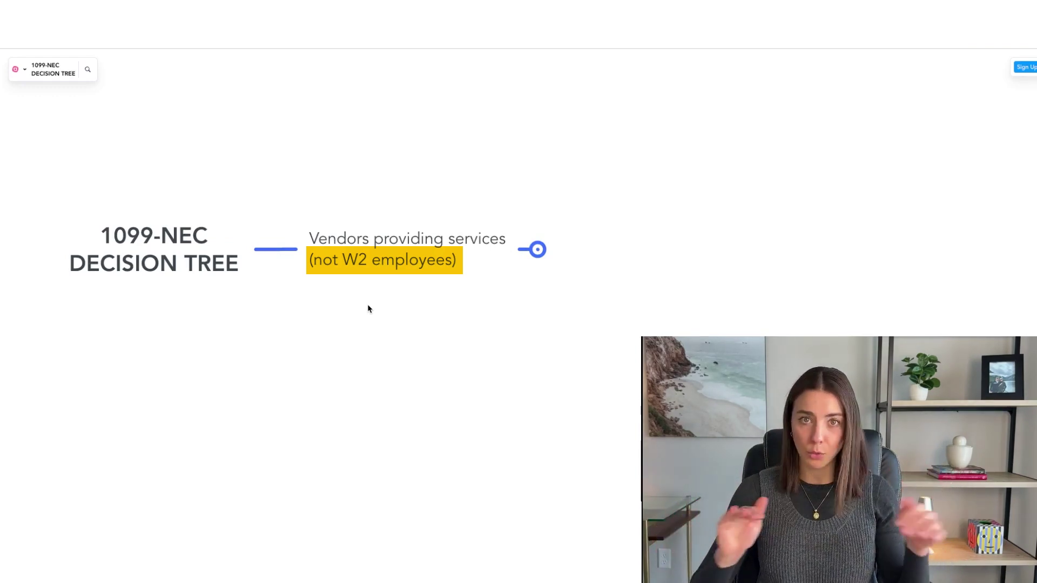
left_click(530, 253)
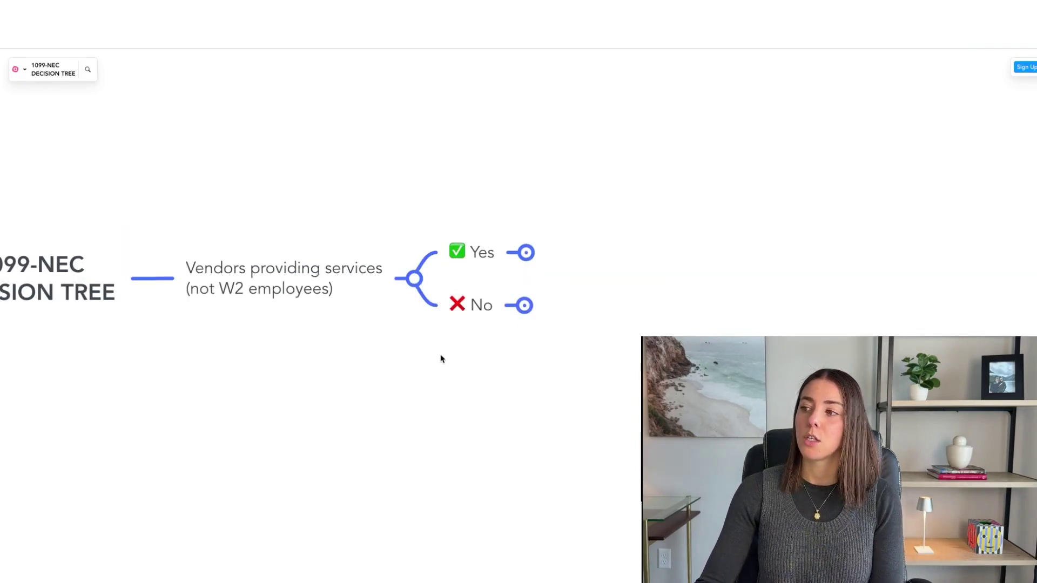
left_click(523, 247)
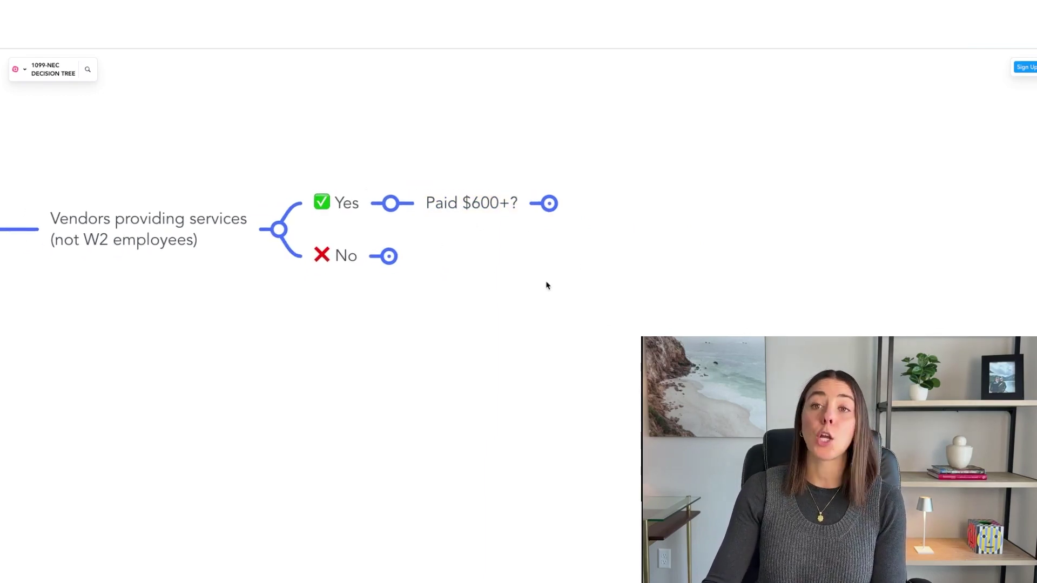
left_click(548, 204)
left_click(534, 191)
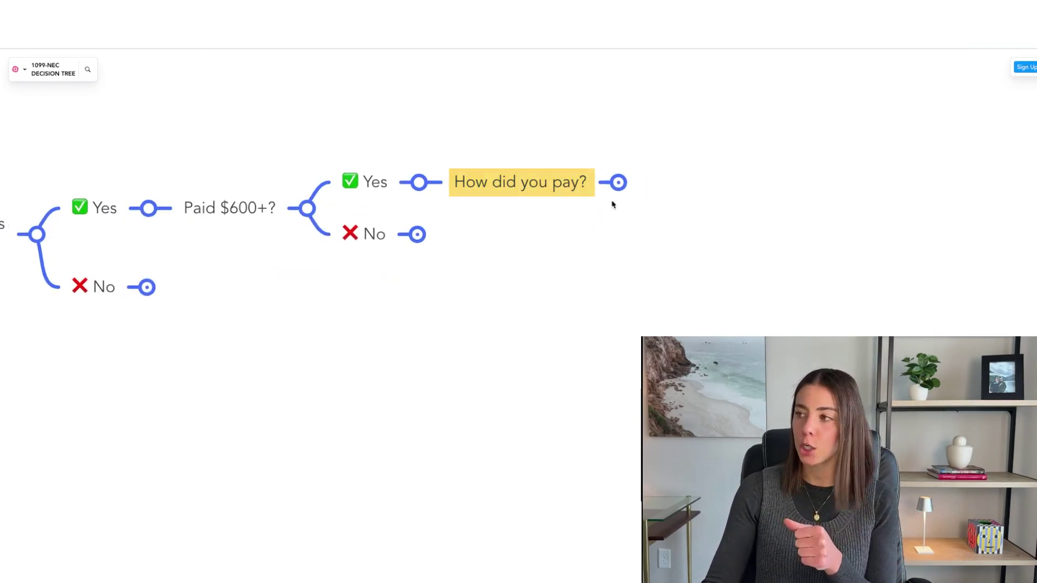
Step: Expand "How did you pay?" along the "Cash, Check, Bank ACH, Wire" branch, through "Total still $600+?" and Yes, to the vendor incorporation question
left_click(618, 183)
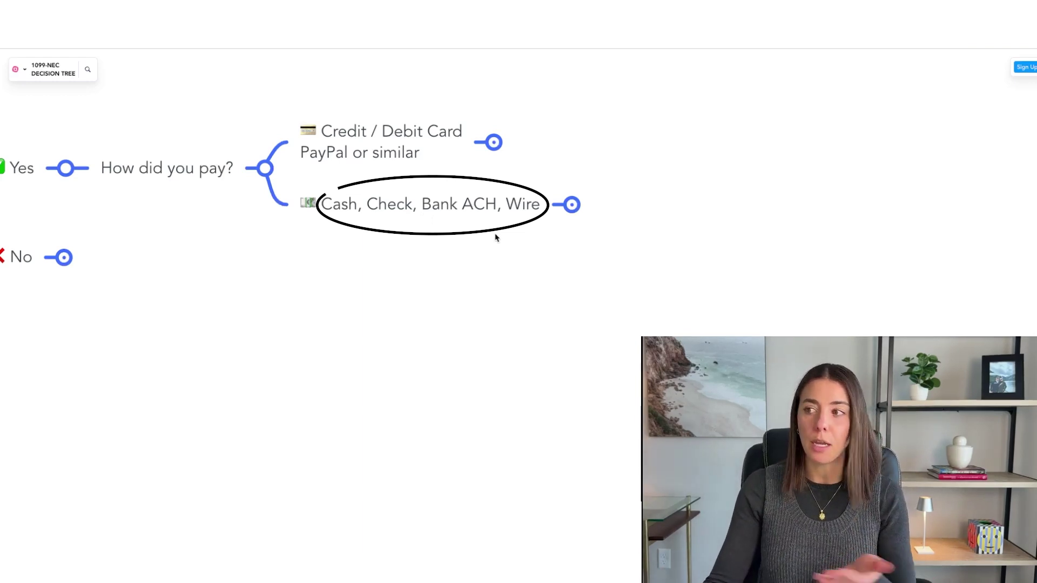
left_click(572, 204)
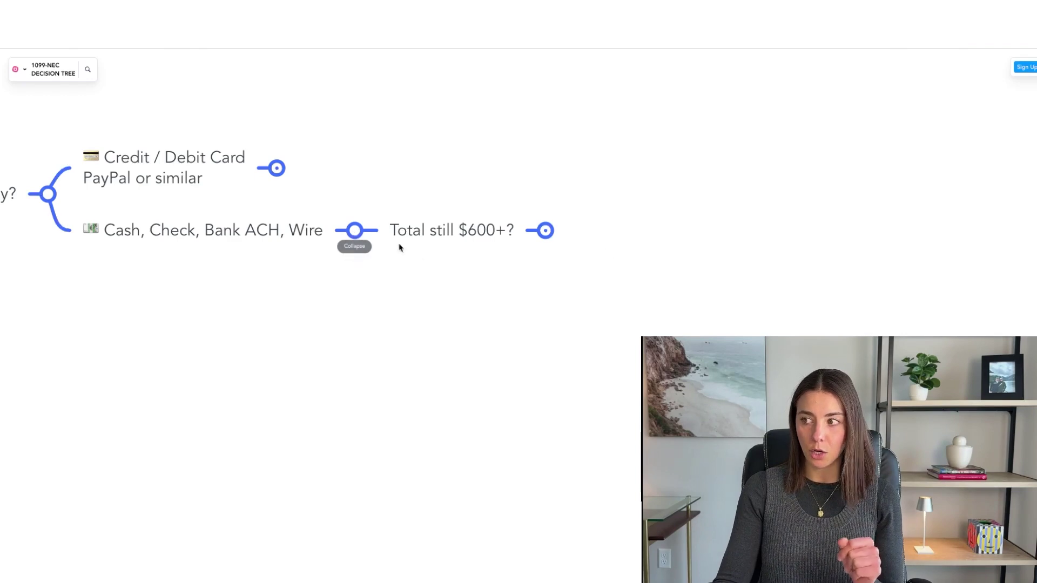
scroll(400, 248, "right", 2)
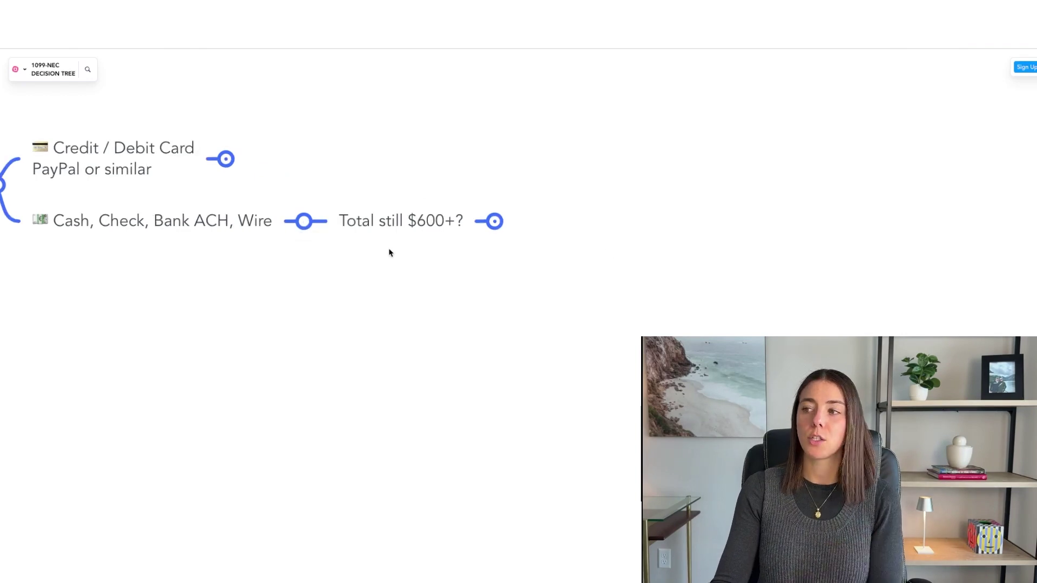
left_click(494, 221)
left_click(618, 212)
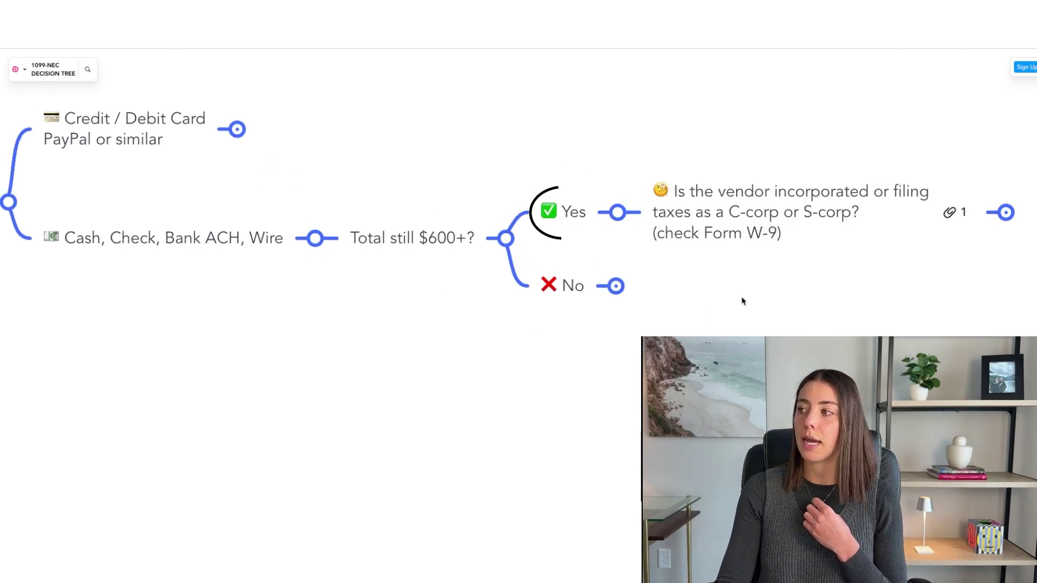
left_click_drag(741, 301, 439, 277)
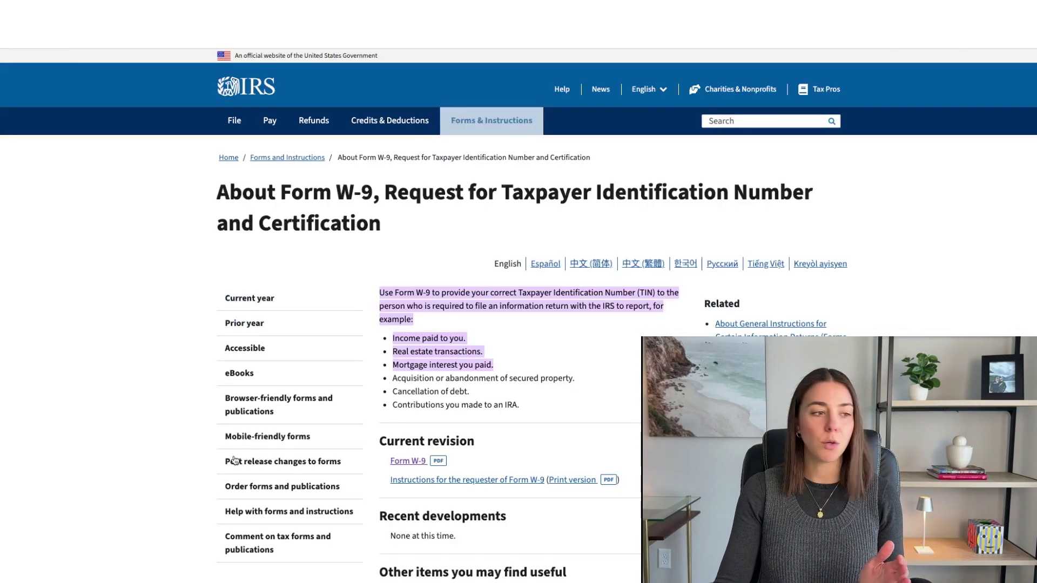
Step: Enlarge the IRS About Form W-9 page to 150% and select "Taxpayer Identification Number and Certification" in its title
scroll(518, 316, "down", 1)
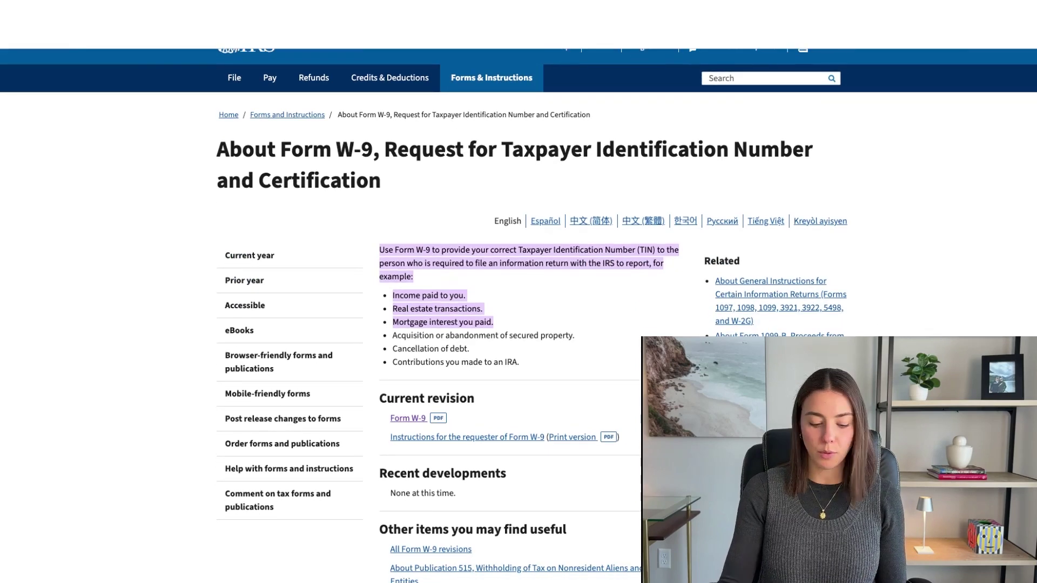
key("ctrl+plus")
key("ctrl+plus")
key("ctrl+plus")
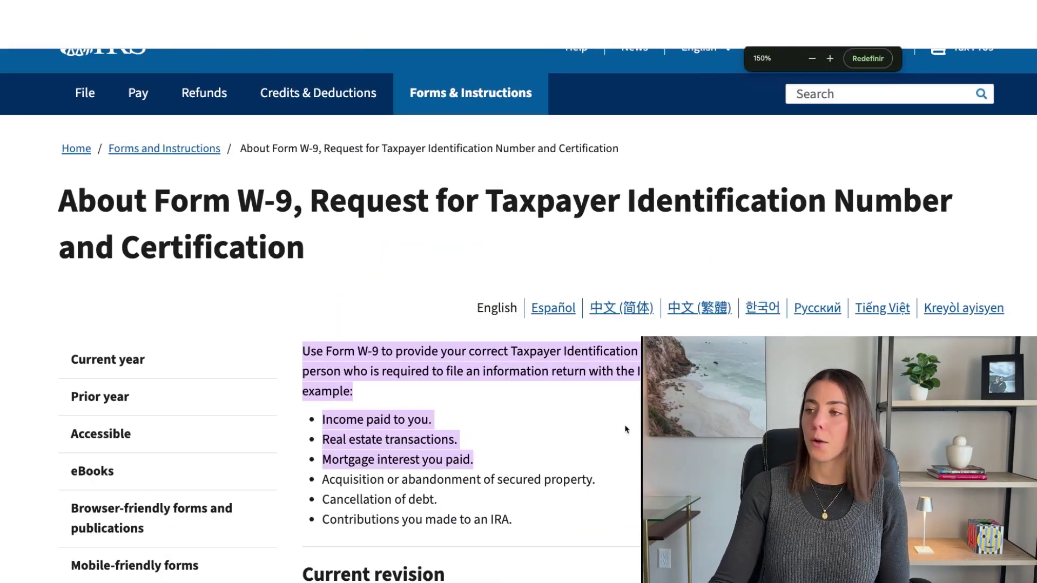
scroll(601, 331, "down", 1)
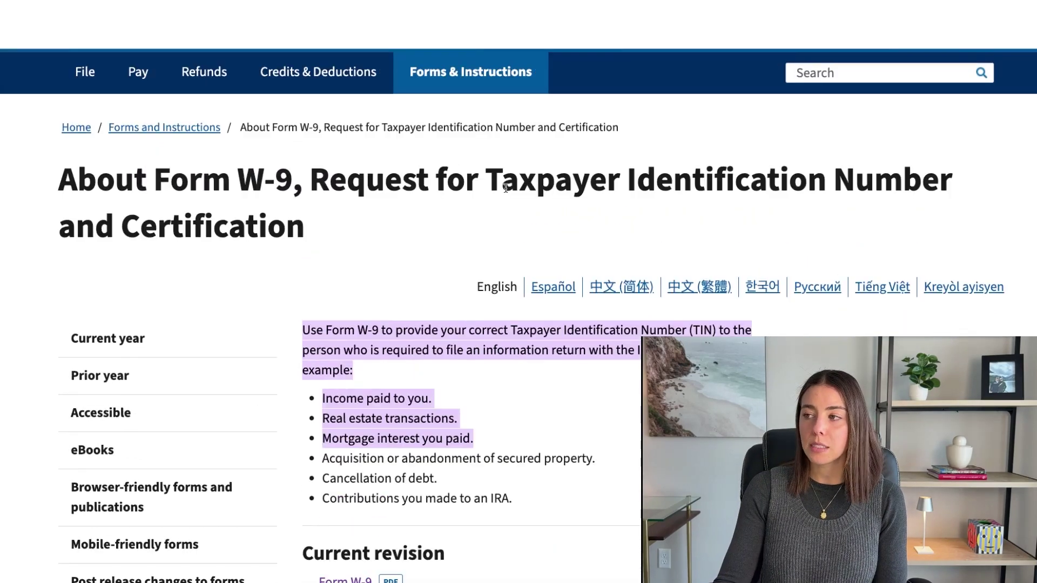
left_click_drag(486, 188, 944, 216)
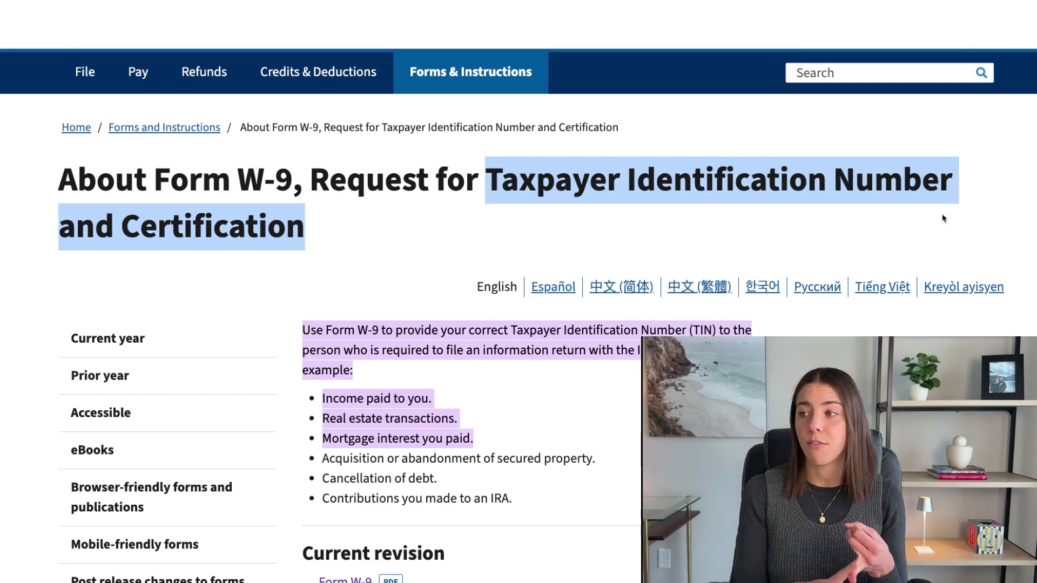
Step: Read the Form W-9 purpose paragraph, selecting its opening lines and the phrase on being required to file an information return
scroll(528, 419, "down", 3)
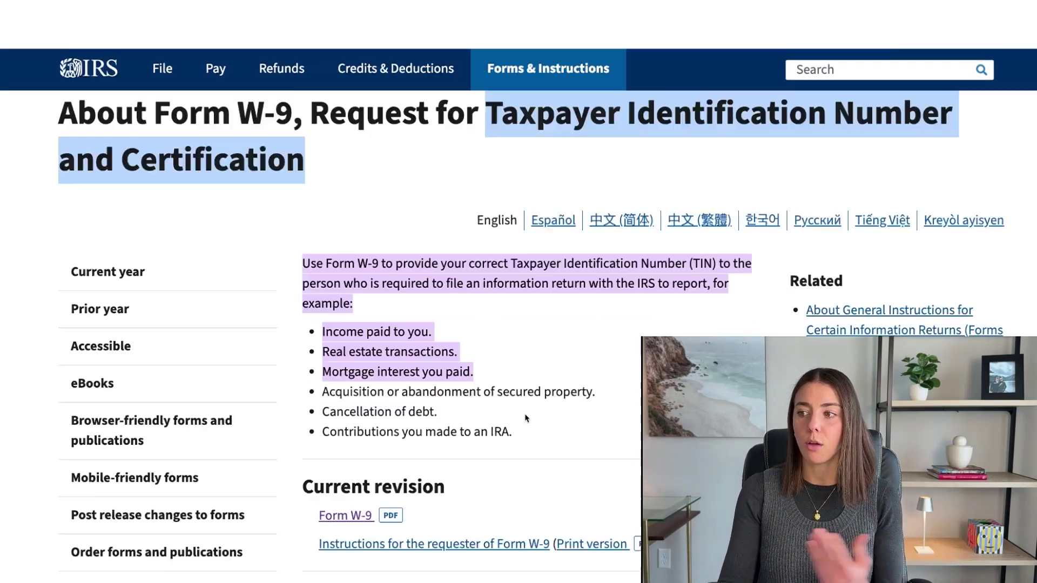
scroll(549, 379, "up", 1)
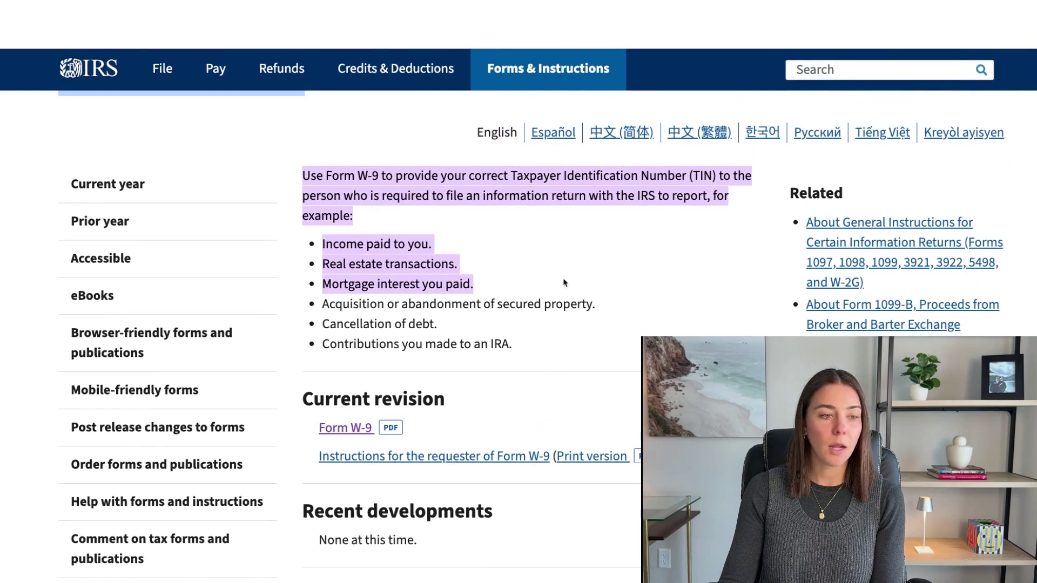
left_click_drag(301, 178, 726, 199)
left_click(454, 216)
left_click_drag(387, 196, 577, 198)
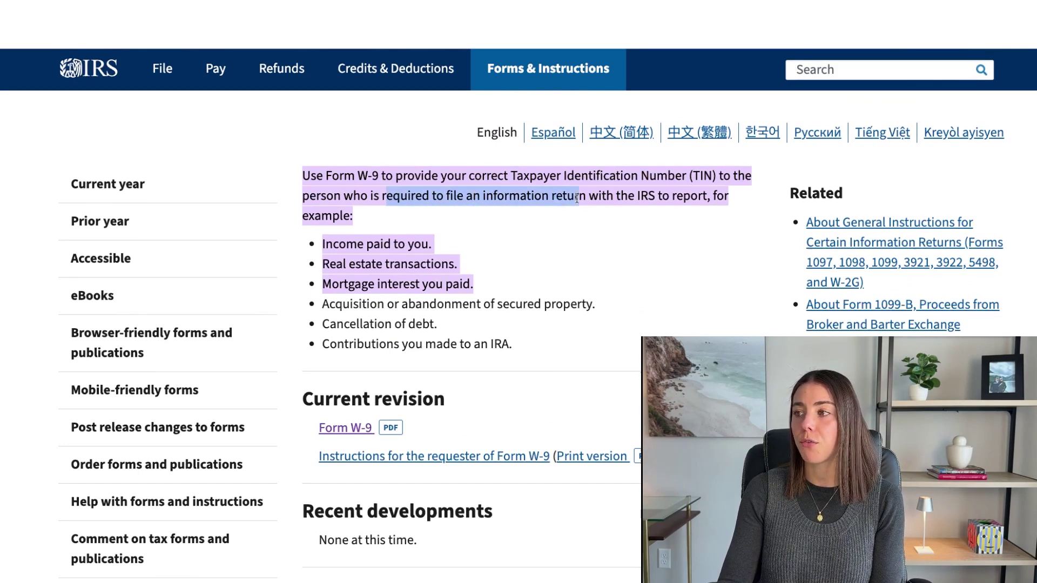
left_click(558, 221)
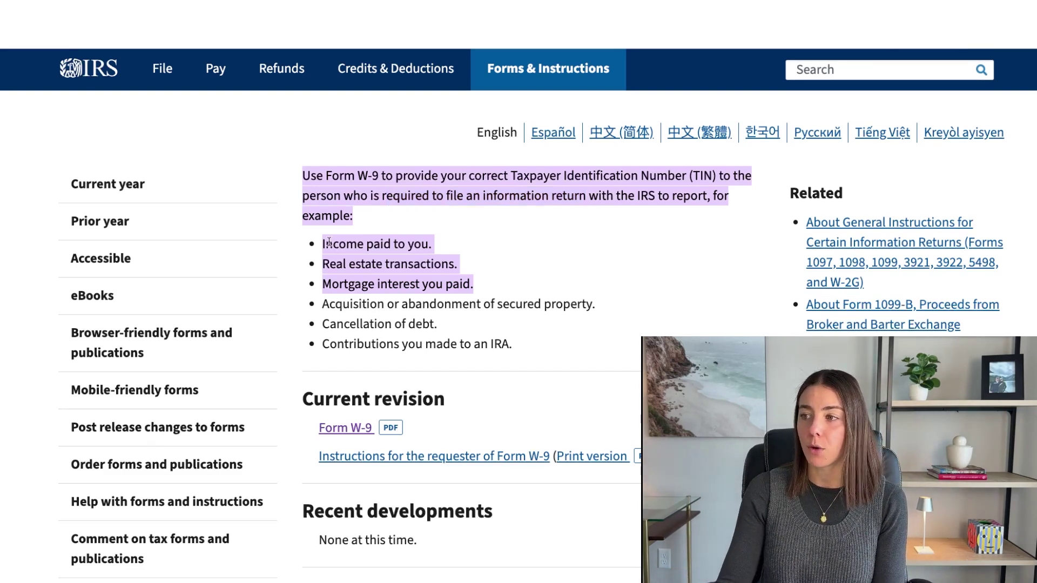
Step: Select the "Income paid to you", "Real estate transactions" and "Mortgage interest you paid" examples one after another
left_click_drag(323, 244, 456, 246)
left_click(323, 264)
left_click_drag(322, 264, 458, 265)
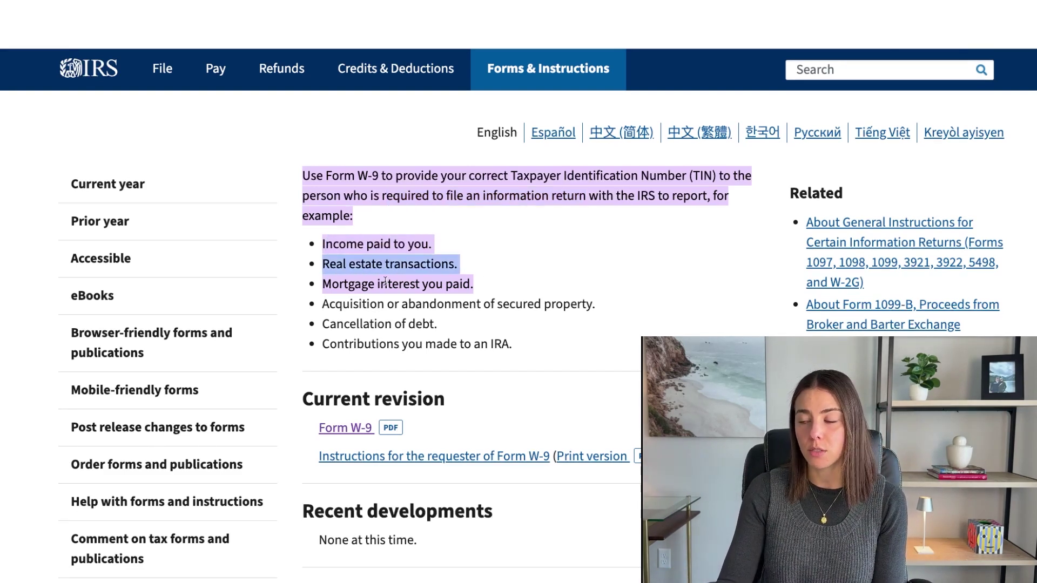
left_click_drag(328, 285, 520, 287)
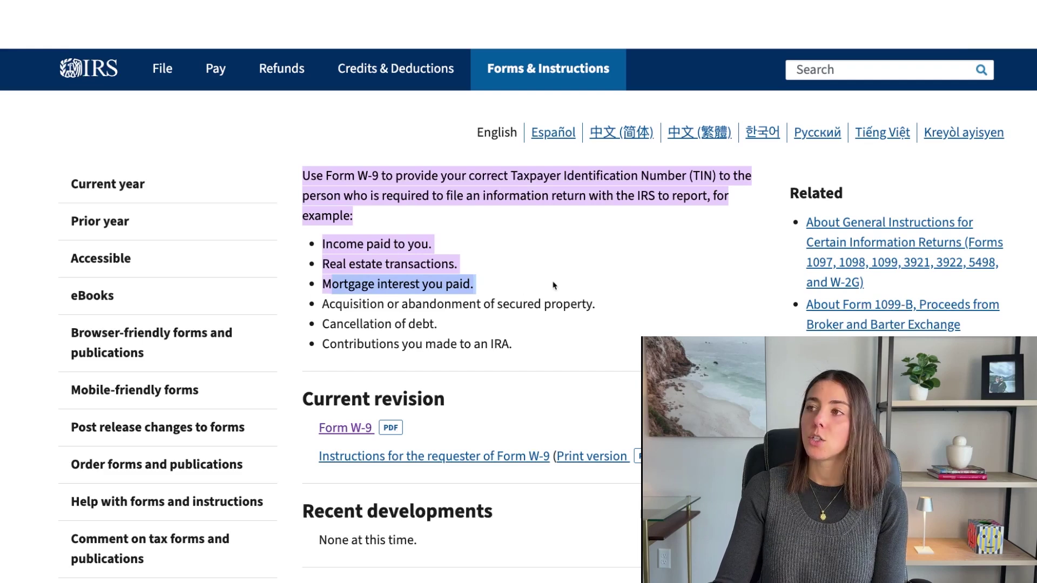
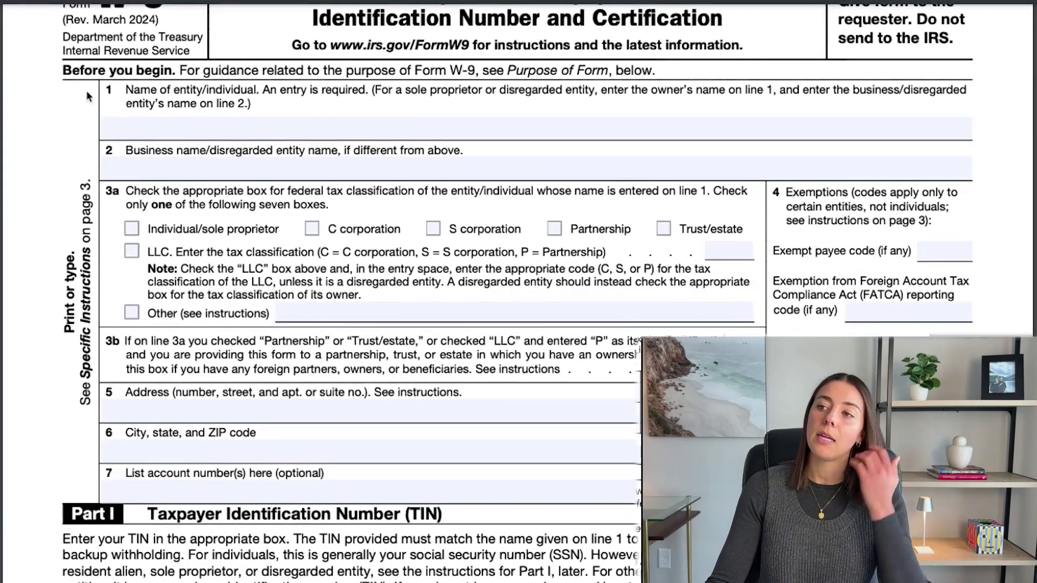
Step: Examine the line 1 entity name and line 2 business name fields of Form W-9 by placing the cursor in each
left_click(147, 124)
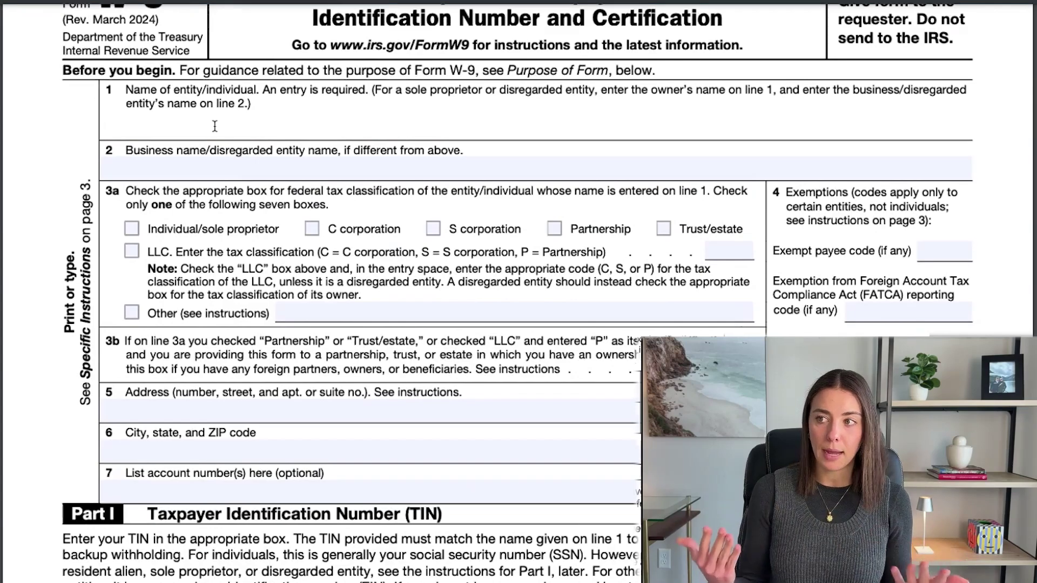
scroll(214, 126, "up", 1)
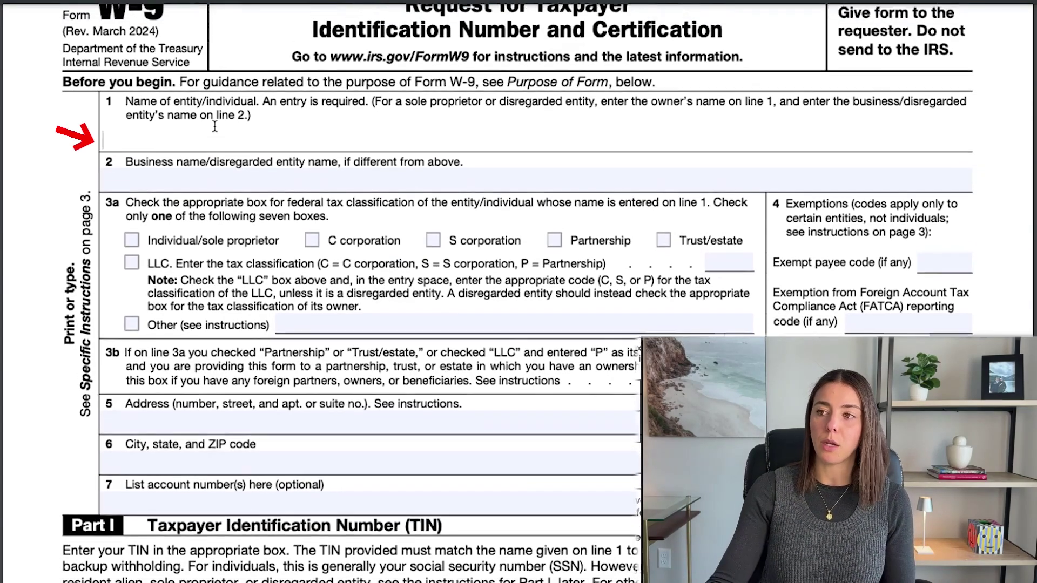
left_click(200, 191)
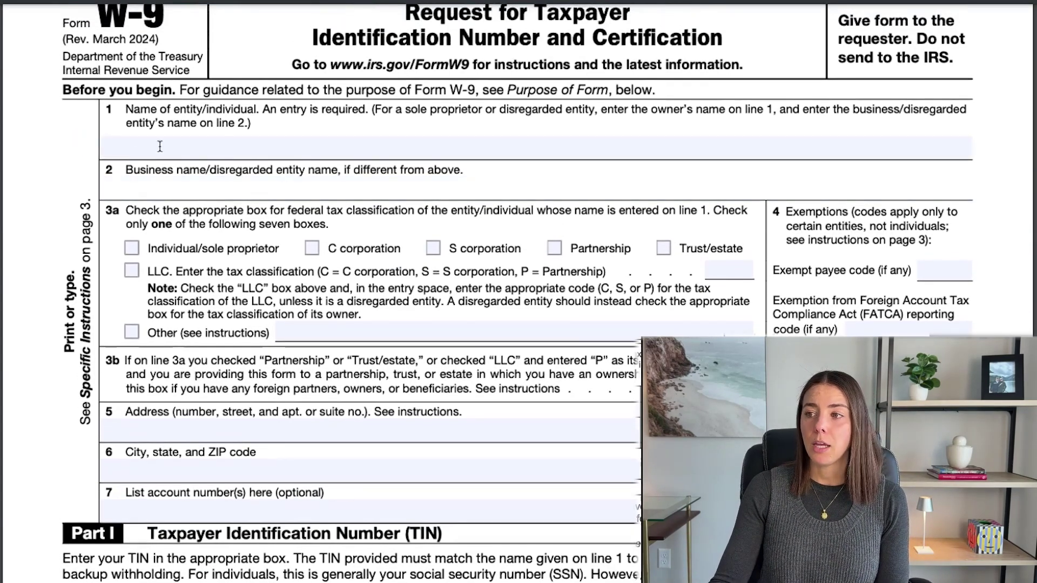
scroll(87, 184, "down", 2)
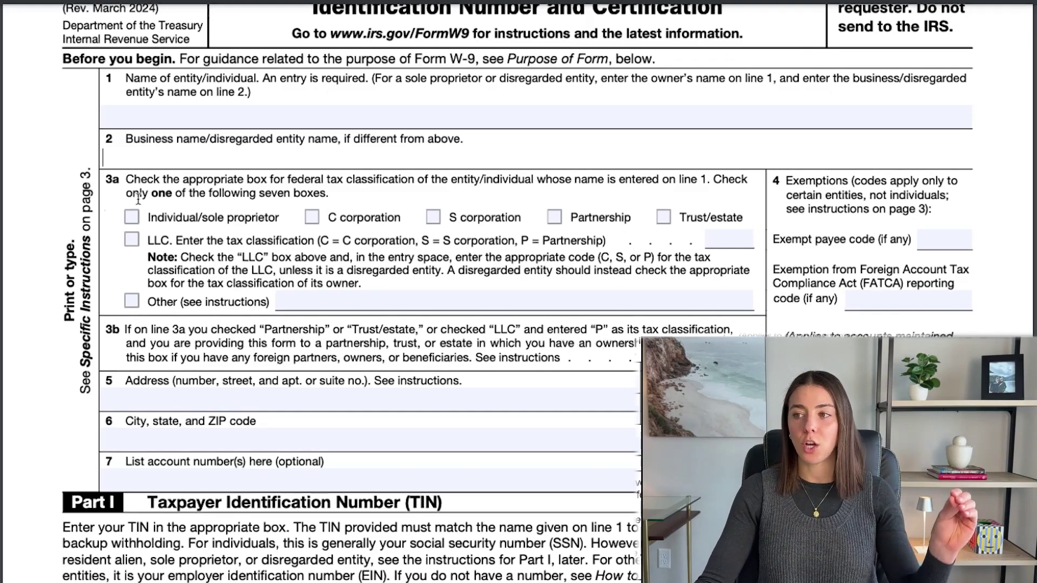
left_click(663, 197)
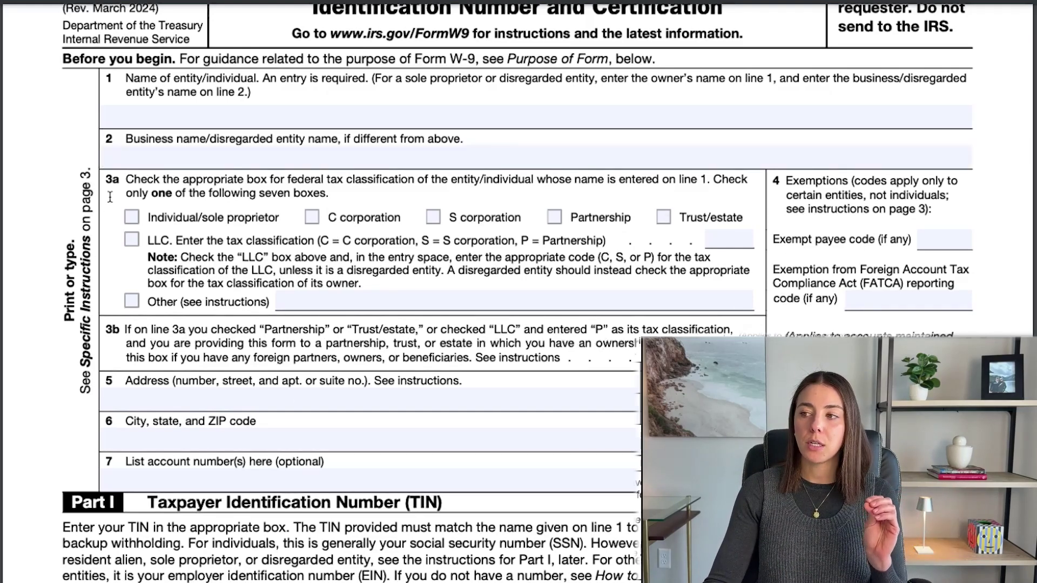
Step: Try the C corporation and S corporation boxes on line 3a, and check LLC with the tax classification code S
left_click(311, 217)
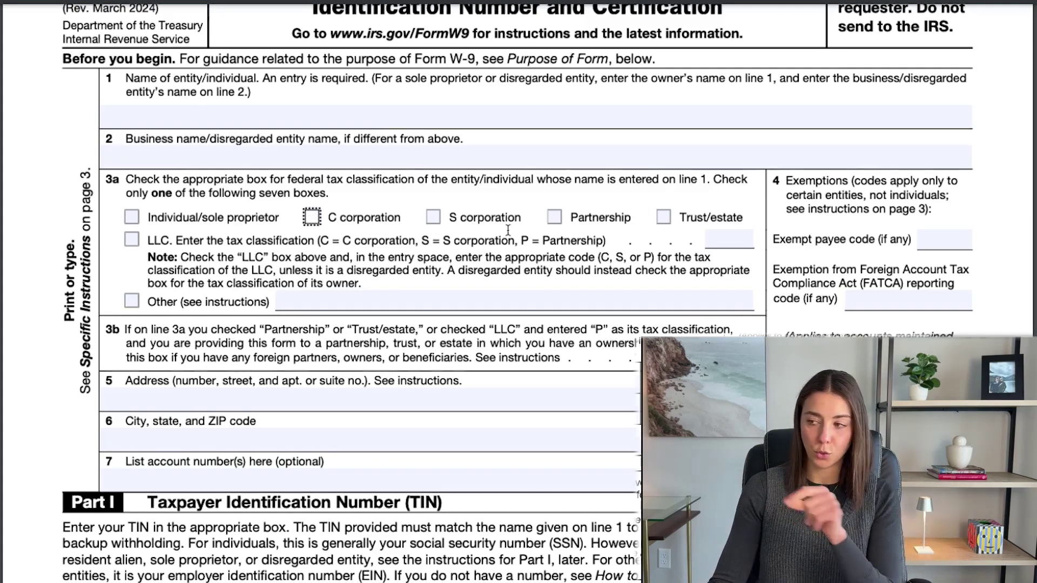
left_click(437, 219)
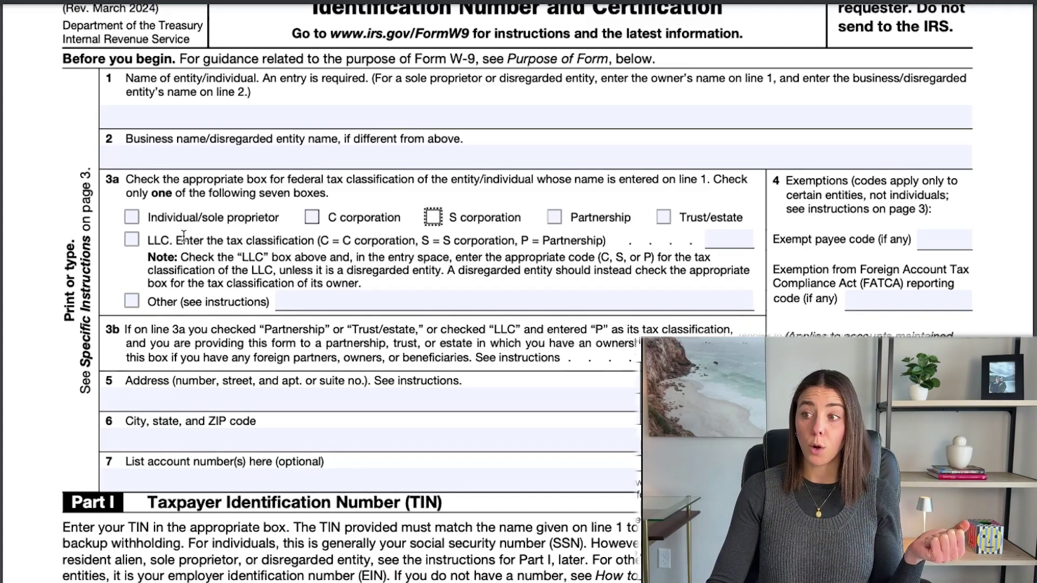
left_click(133, 241)
left_click(729, 239)
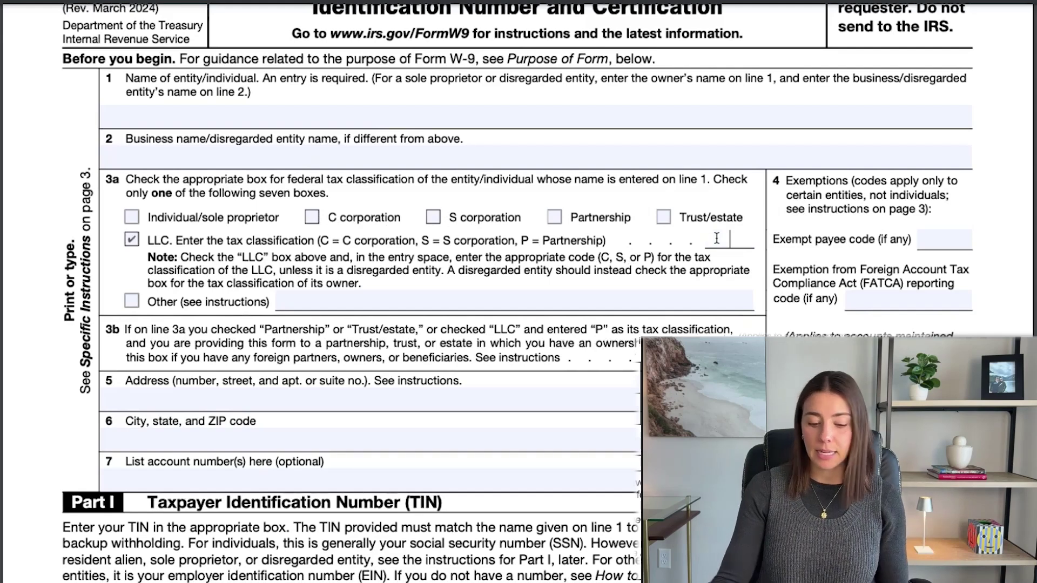
type("C")
key("BackSpace")
type("S")
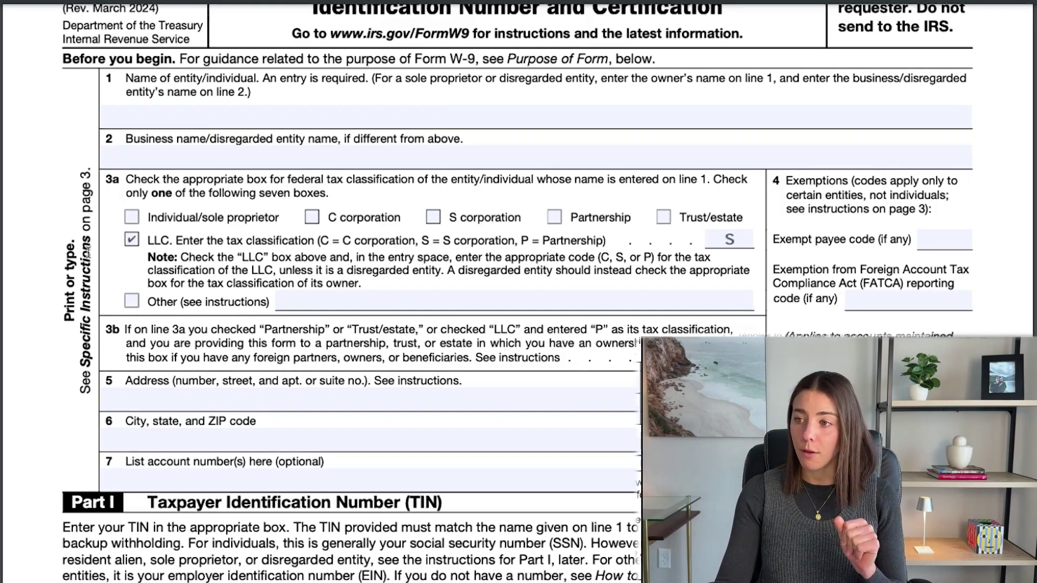
Step: Uncheck the LLC box on line 3a and clear its tax classification code
left_click(131, 239)
left_click(730, 242)
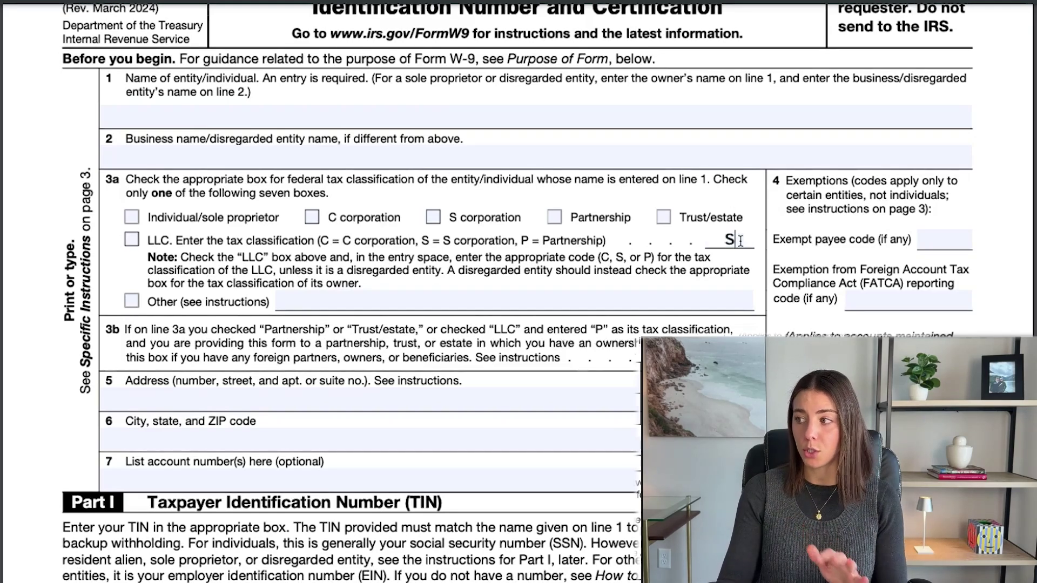
key("BackSpace")
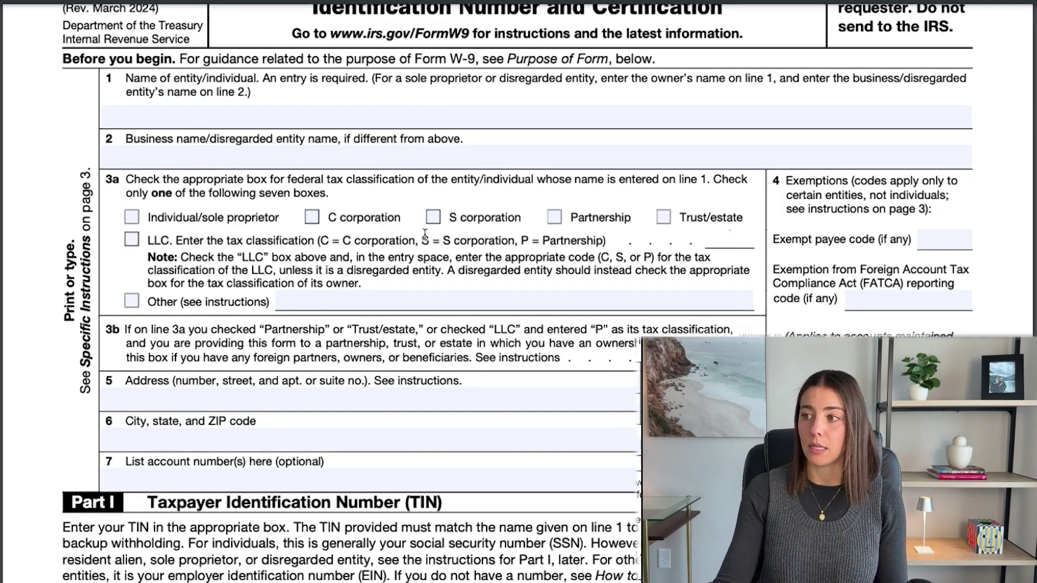
Step: Check Individual/sole proprietor as the federal tax classification on line 3a and place the cursor in the line 5 address field
left_click(131, 218)
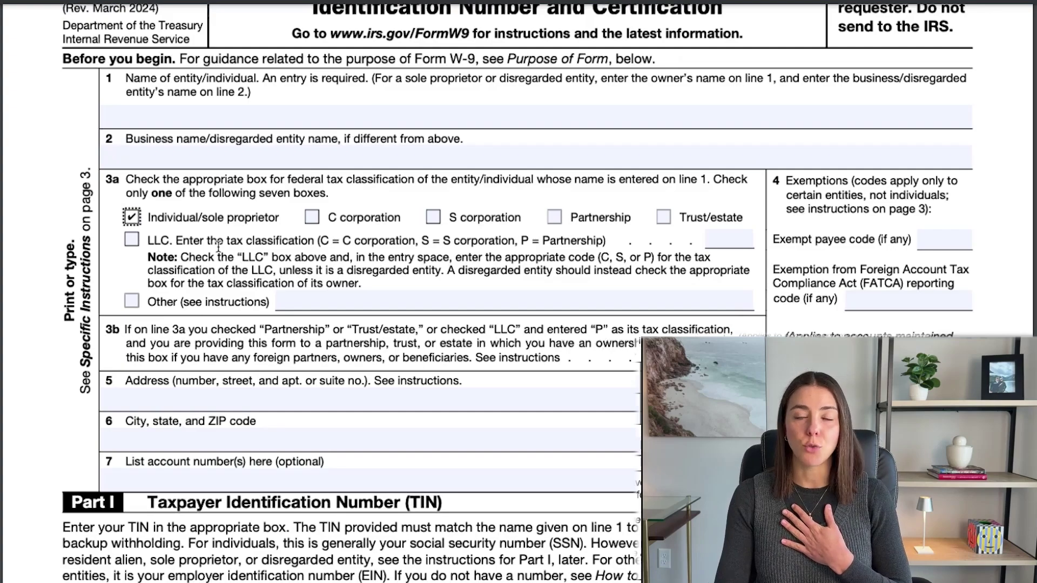
left_click(124, 392)
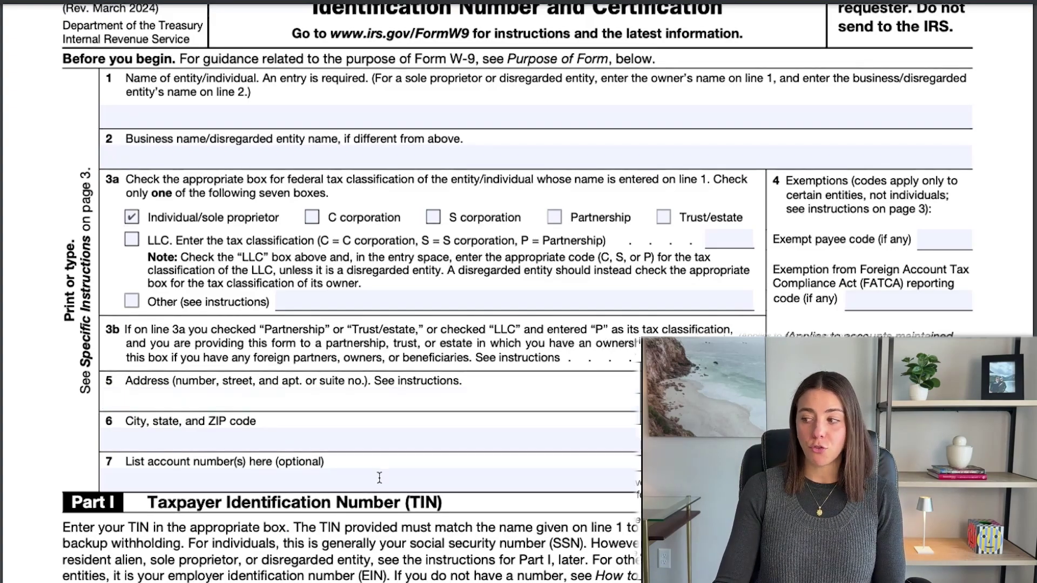
scroll(380, 478, "down", 3)
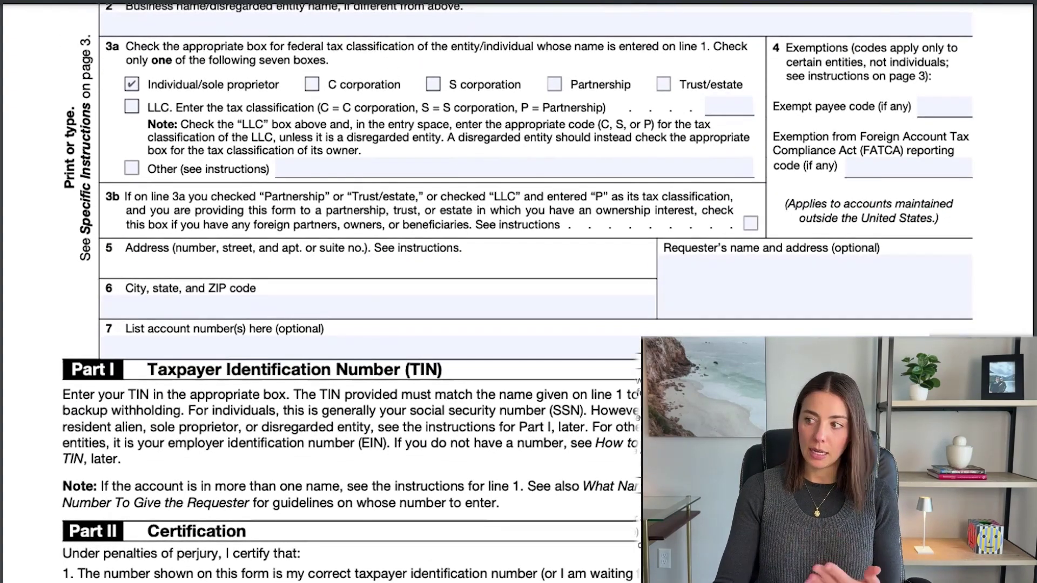
Step: Examine the address fields and the Part I Taxpayer Identification Number section of Form W-9
scroll(248, 117, "up", 1)
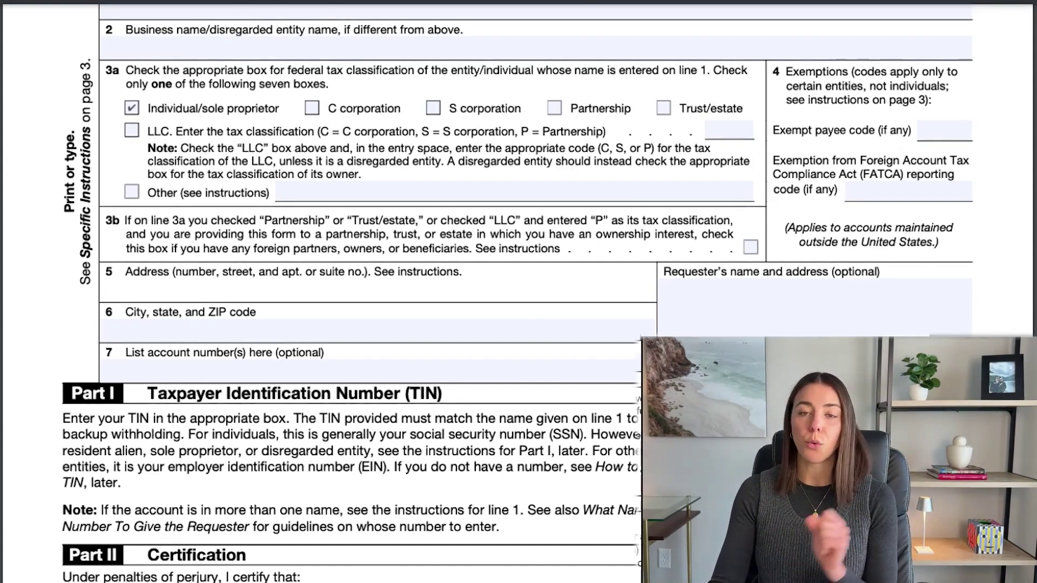
scroll(137, 242, "down", 2)
scroll(136, 242, "down", 3)
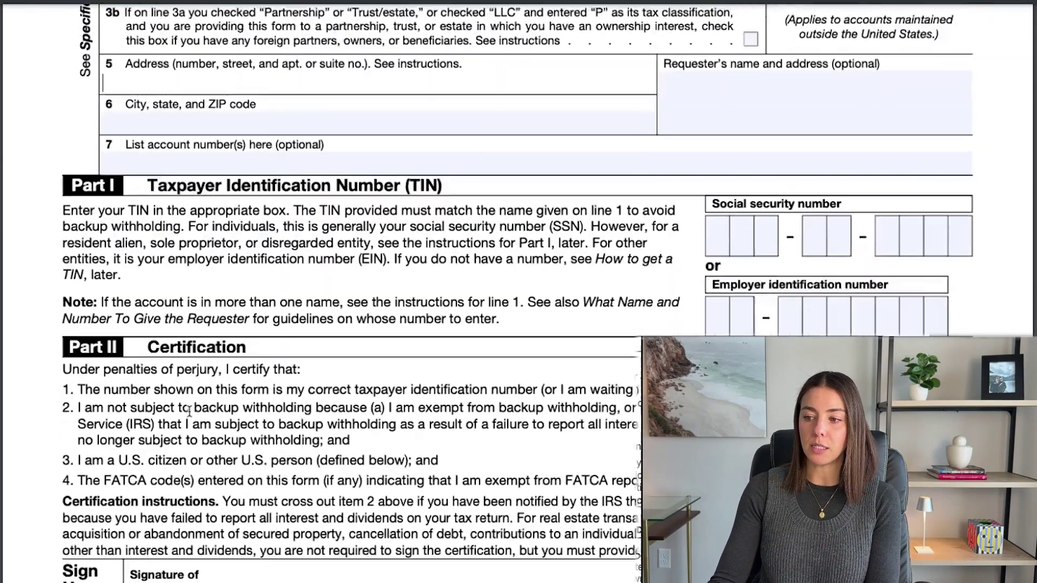
scroll(578, 485, "up", 4)
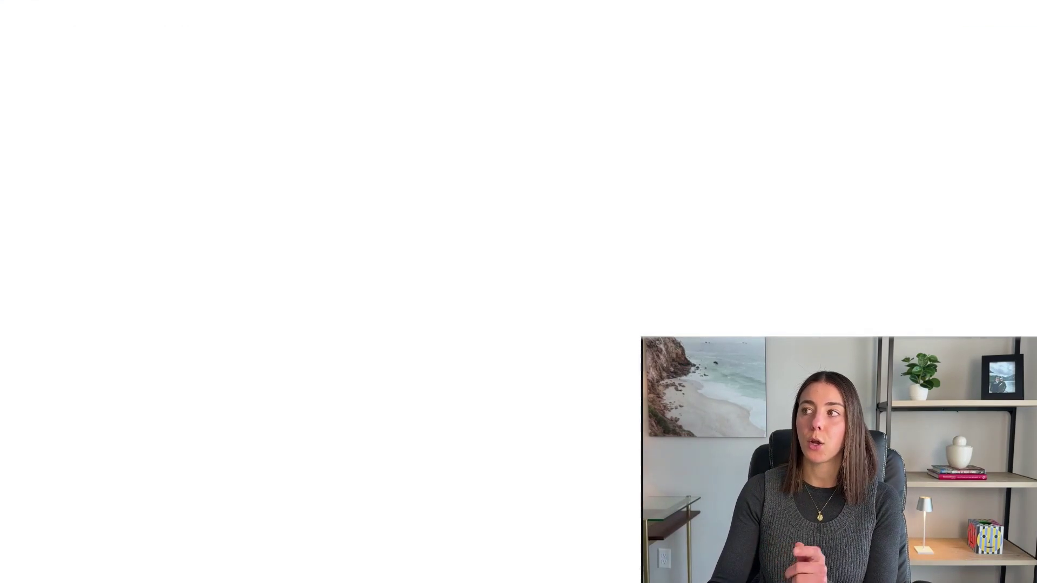
Step: Return to the 1099-NEC decision tree and expand the C-corp or S-corp question, including its No branch
scroll(573, 314, "up", 1)
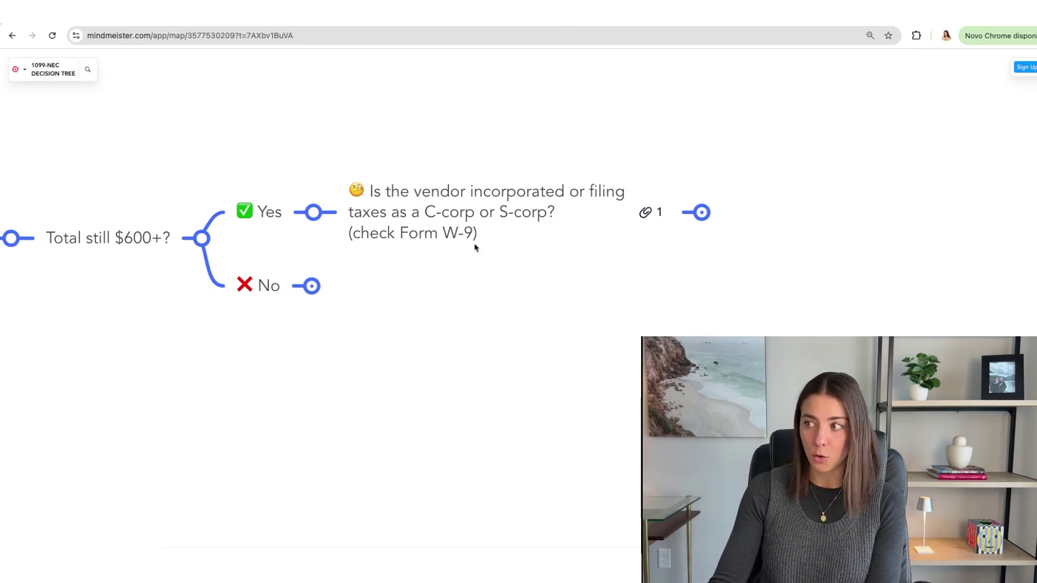
left_click(700, 213)
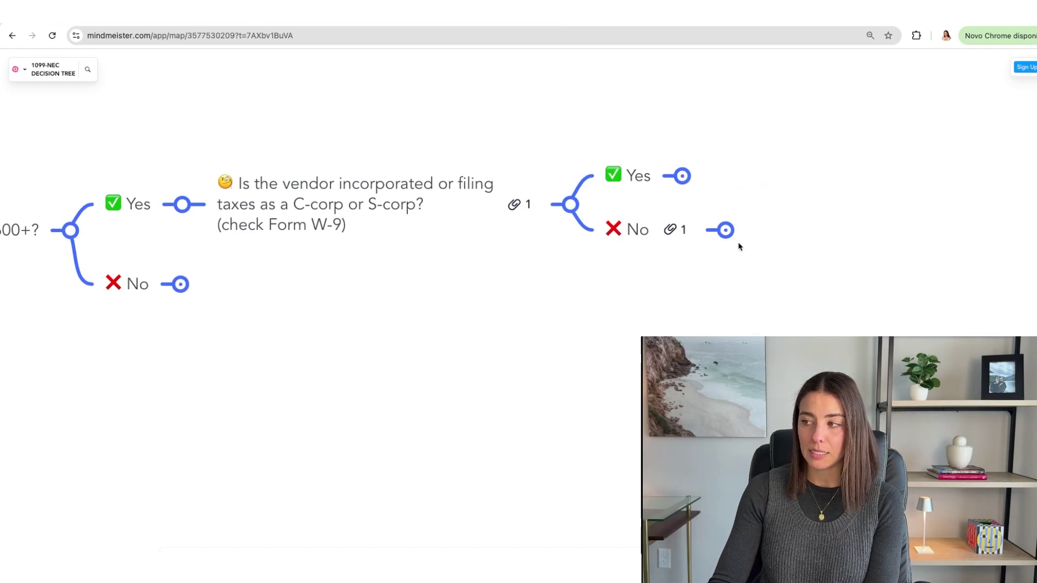
left_click_drag(654, 322, 470, 300)
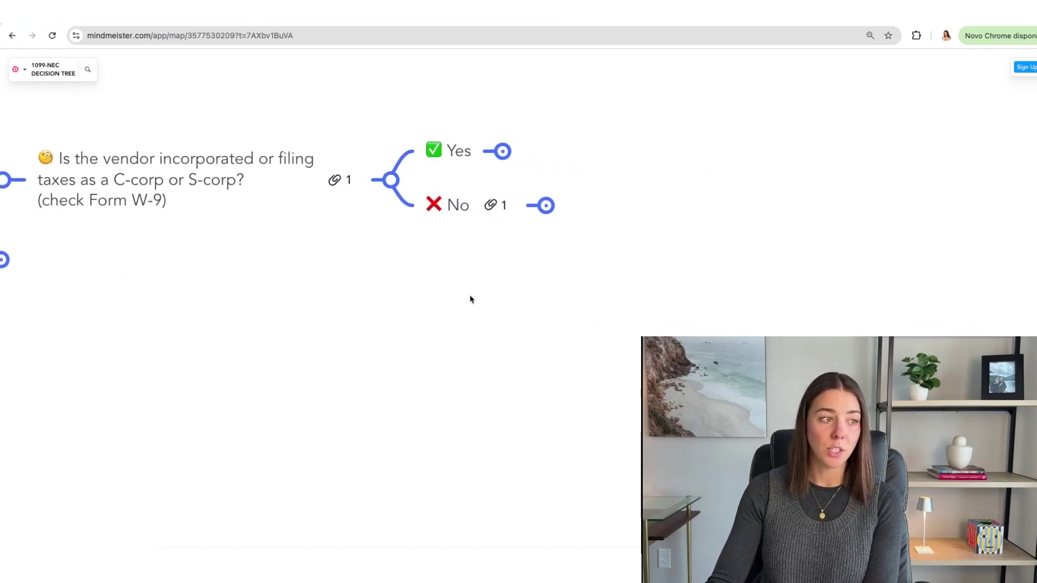
left_click(540, 206)
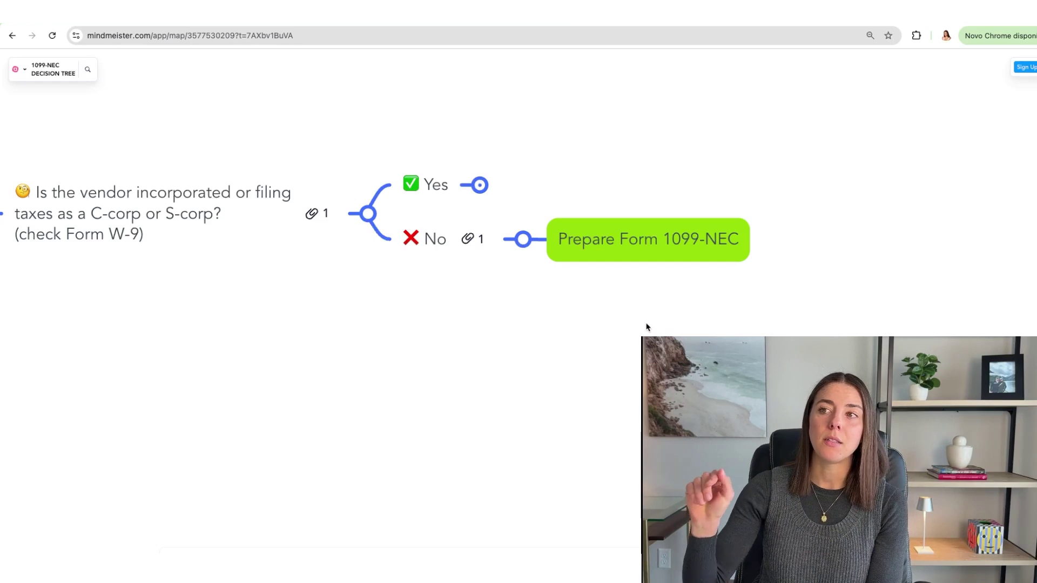
left_click_drag(648, 327, 858, 373)
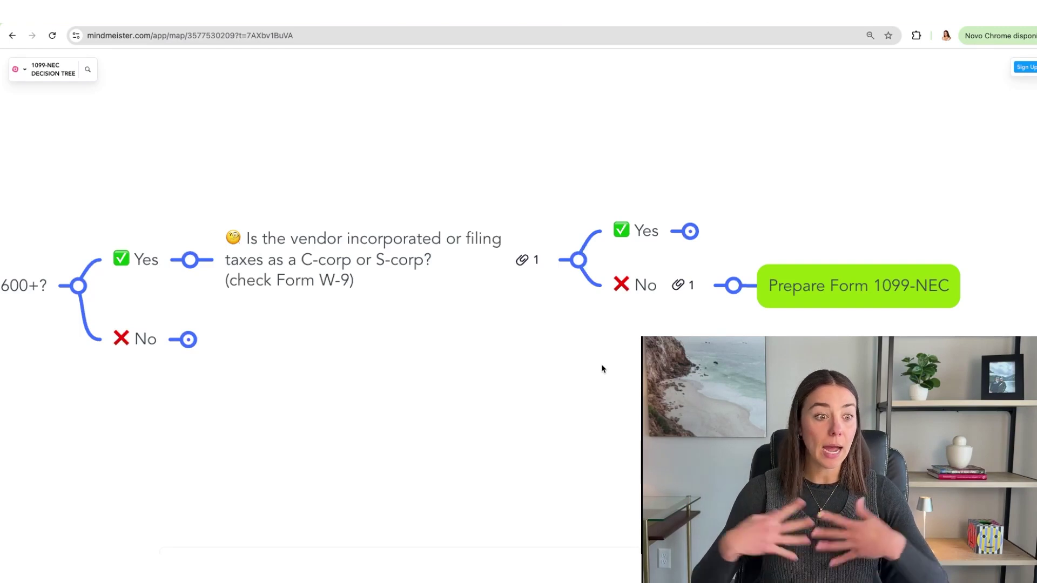
scroll(557, 295, "down", 1)
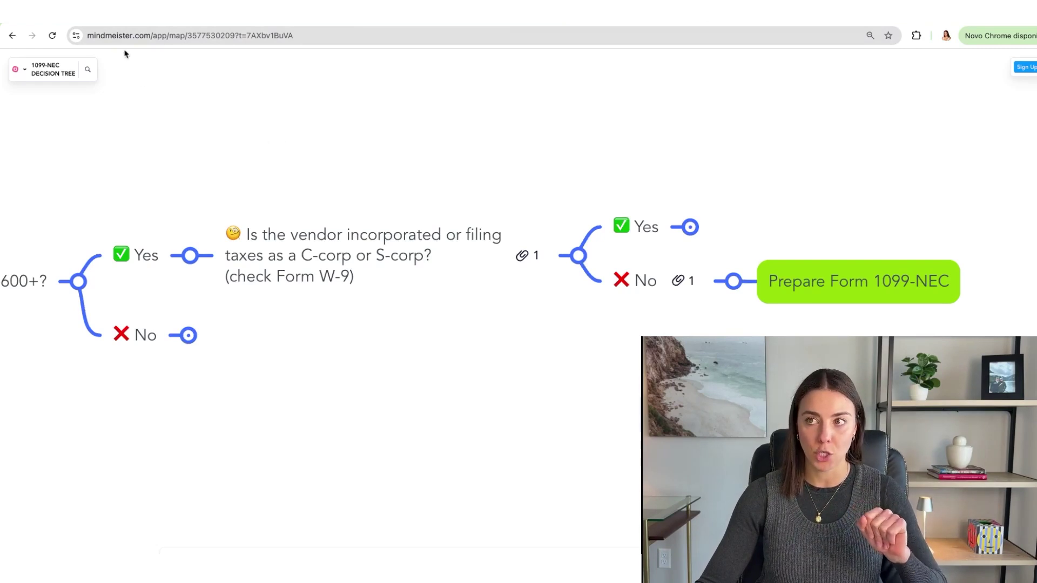
Step: Switch to QuickBooks Online, search the vendor list by the vendor's name and open the matching vendor
key("ctrl+Tab")
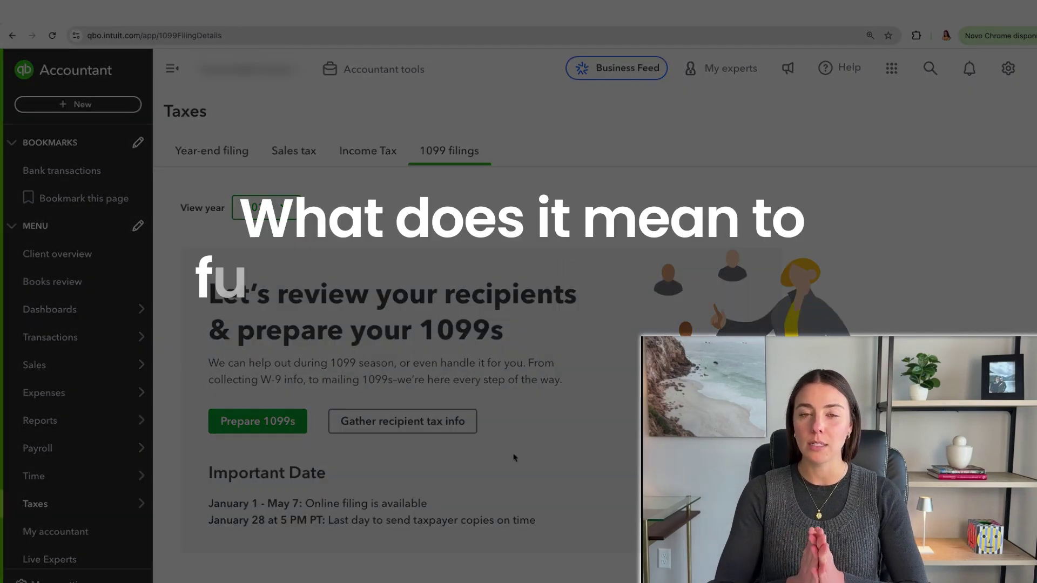
scroll(514, 458, "down", 2)
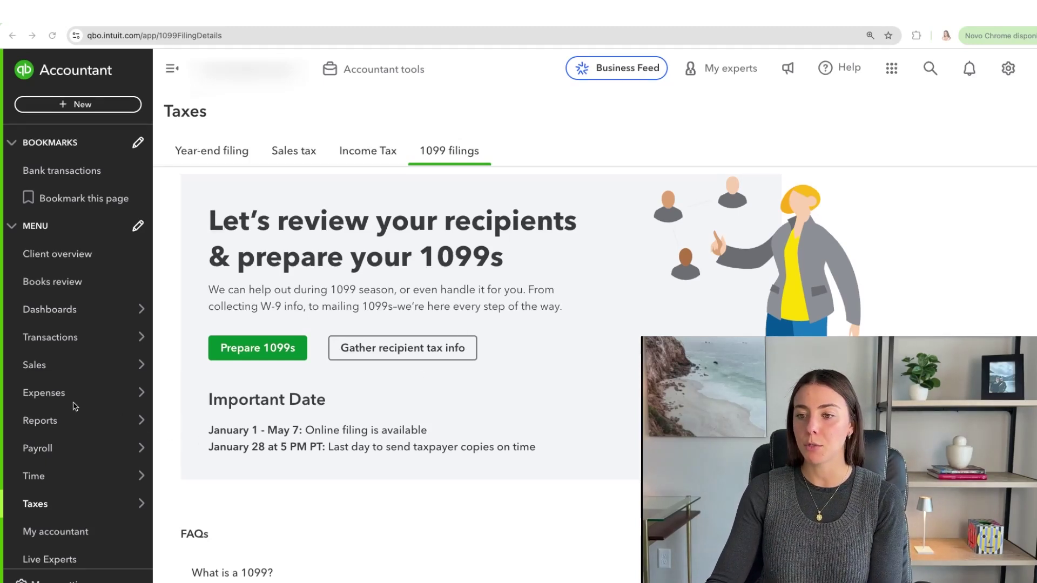
mouse_move(63, 402)
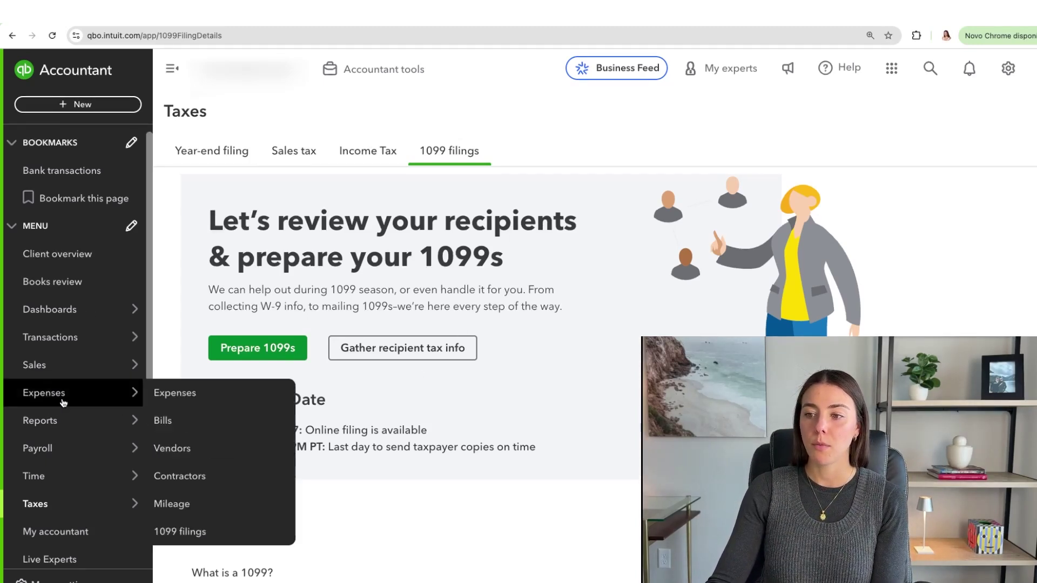
left_click(210, 452)
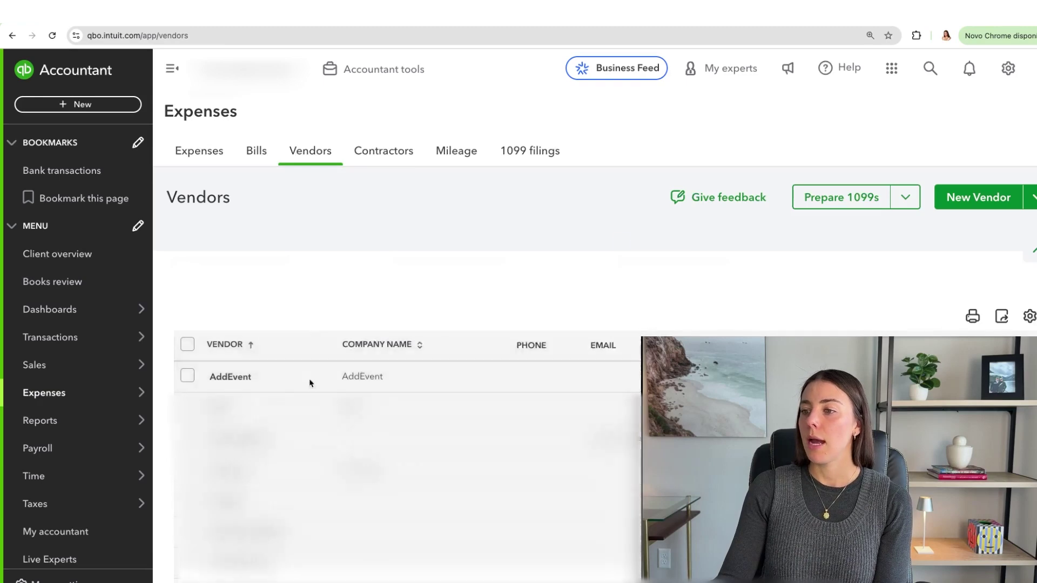
type("THai")
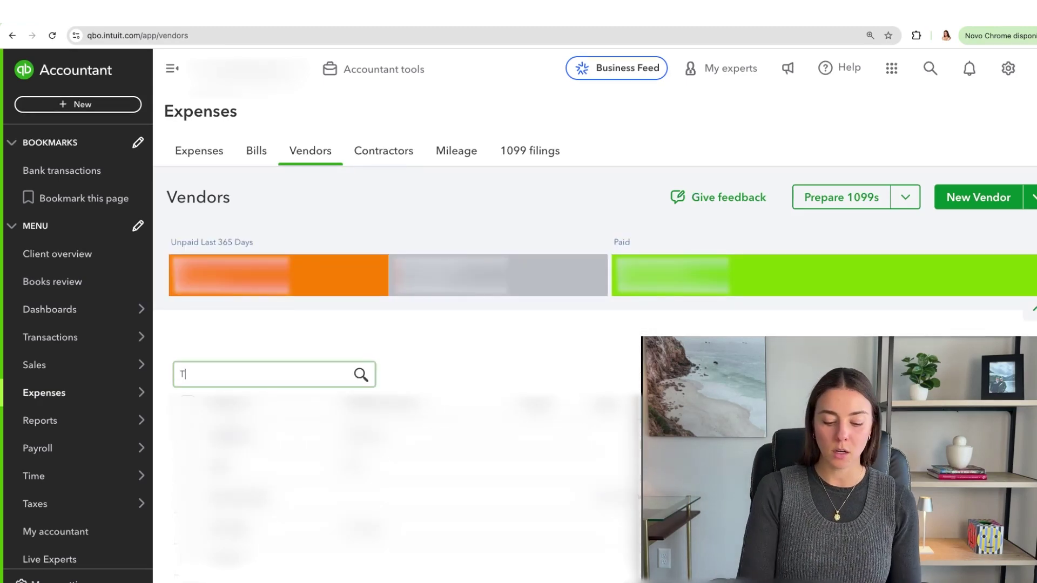
left_click(227, 435)
Step: Open the vendor's record for editing and review its contact details, address, business ID and Track payments for 1099 setting
left_click(861, 186)
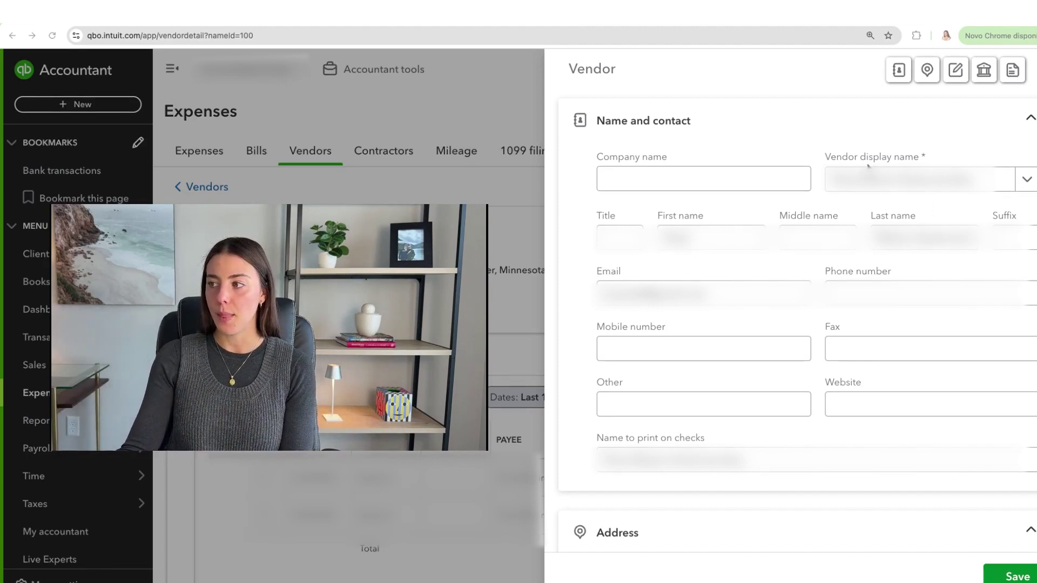
scroll(706, 263, "down", 1)
scroll(773, 213, "down", 5)
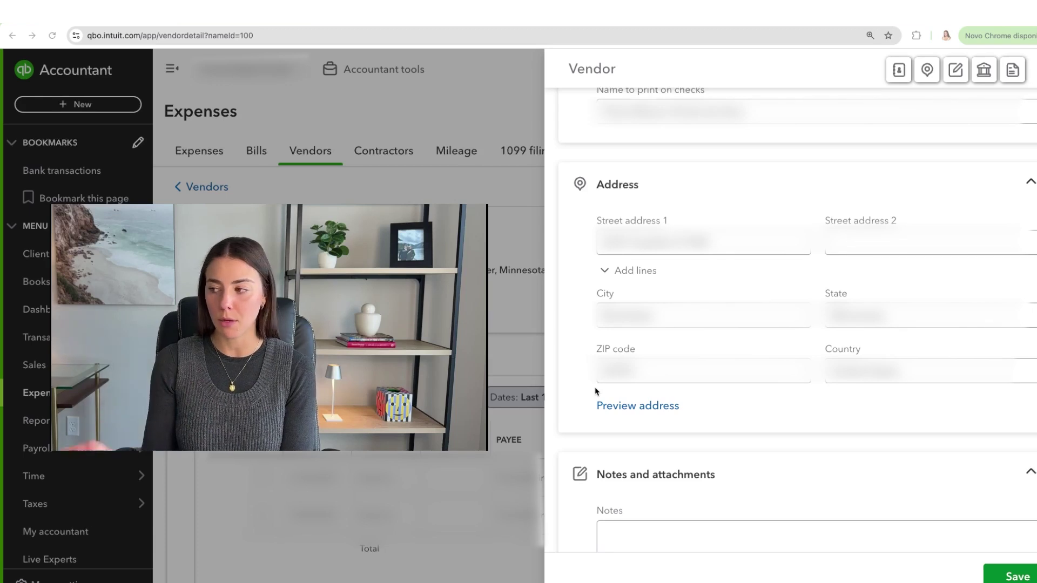
scroll(596, 391, "down", 15)
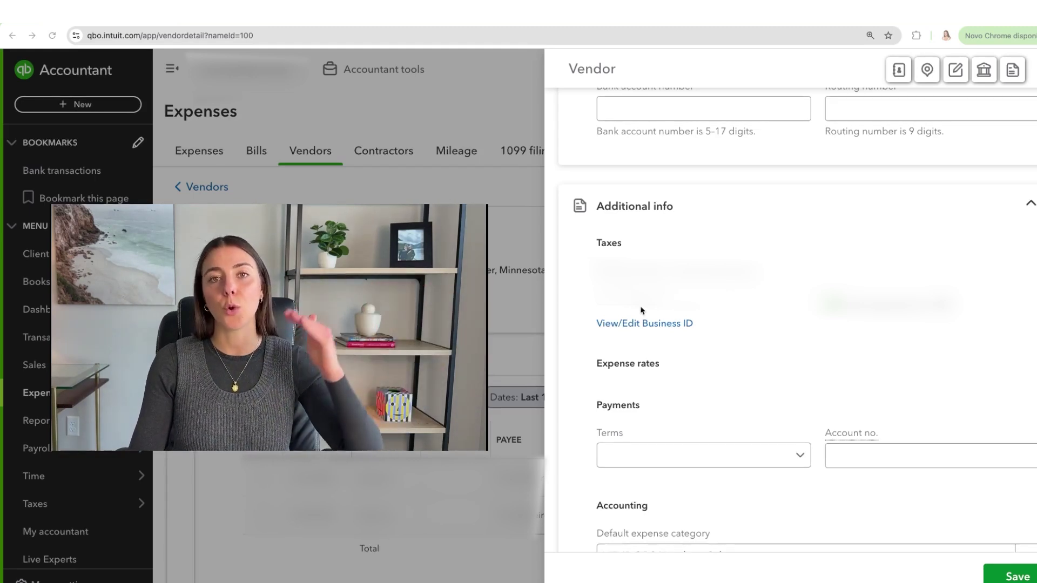
scroll(722, 343, "up", 1)
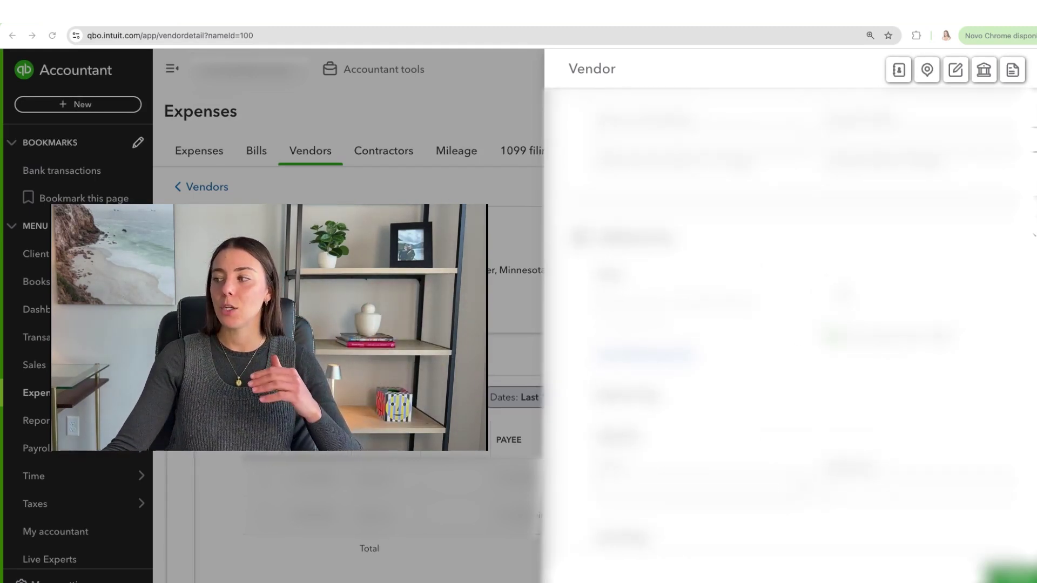
scroll(789, 335, "down", 2)
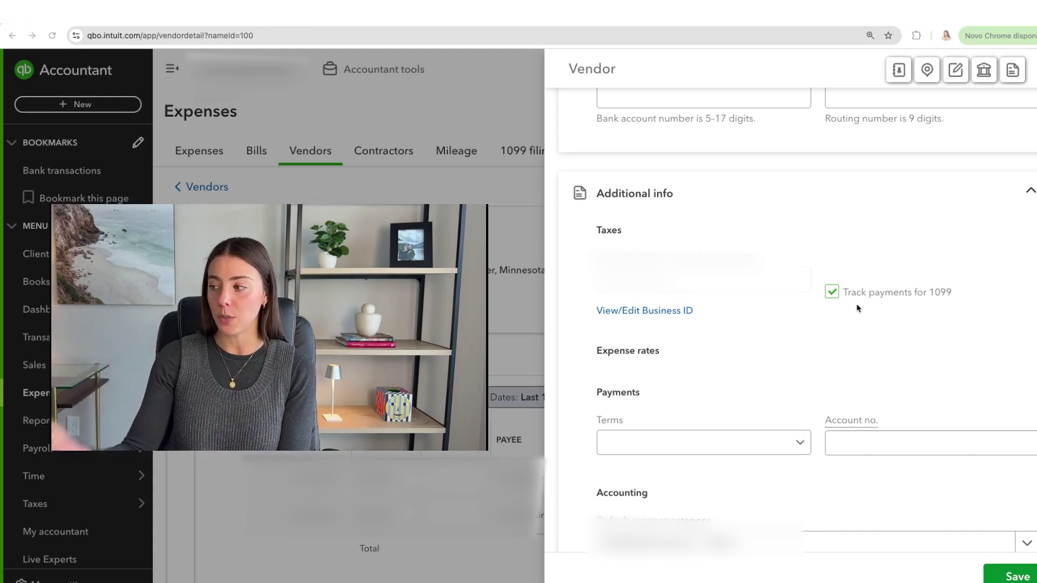
scroll(857, 308, "up", 10)
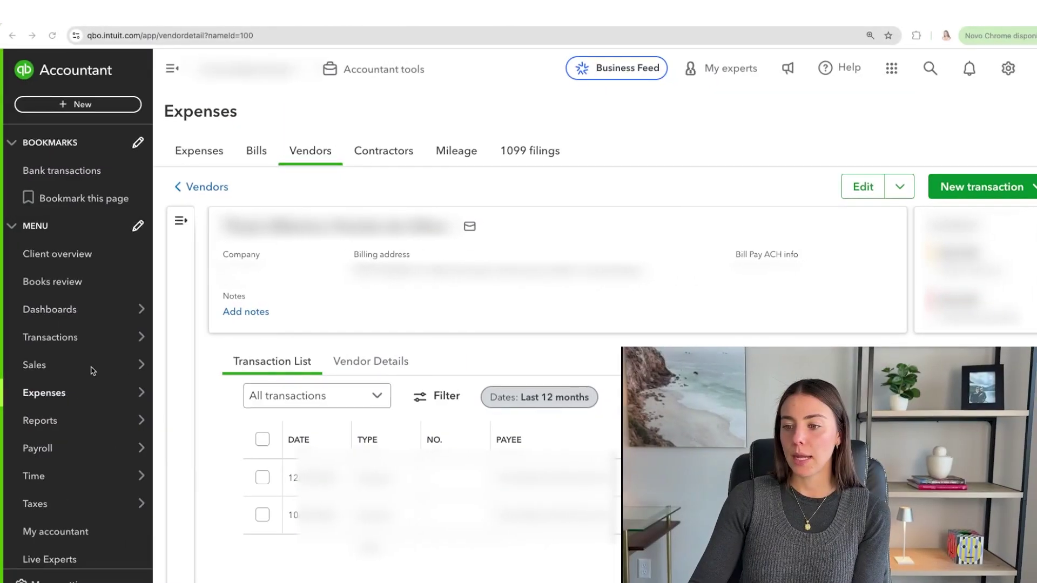
Step: Open the 1099 filings page under Taxes and set the view year to 2024
mouse_move(48, 502)
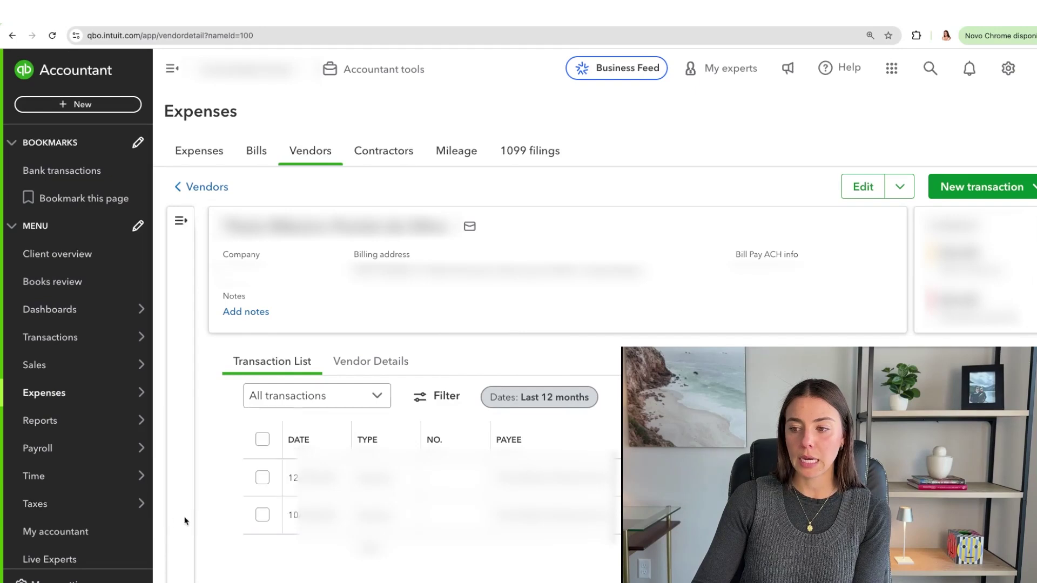
left_click(172, 507)
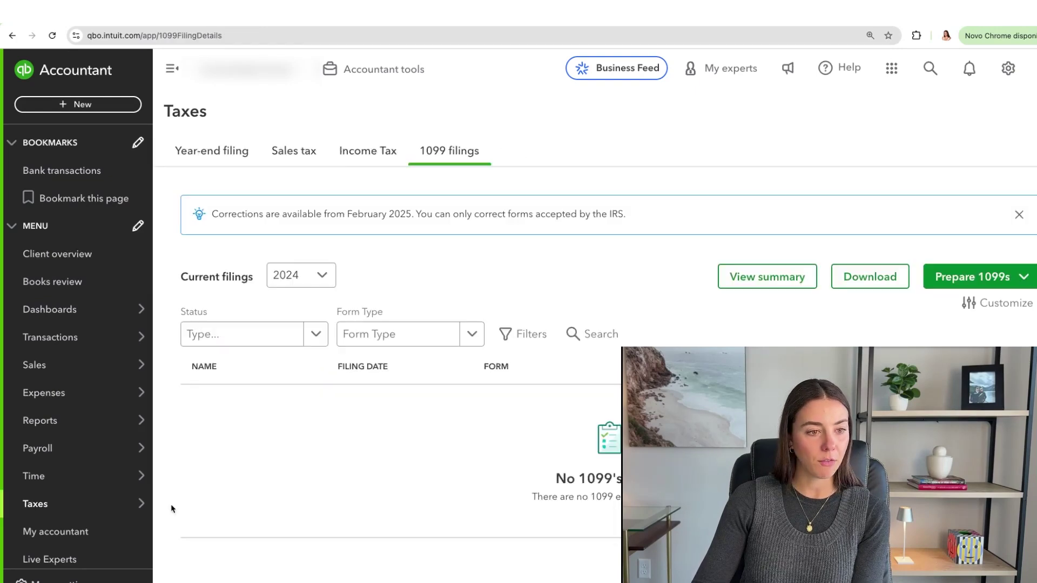
left_click(277, 212)
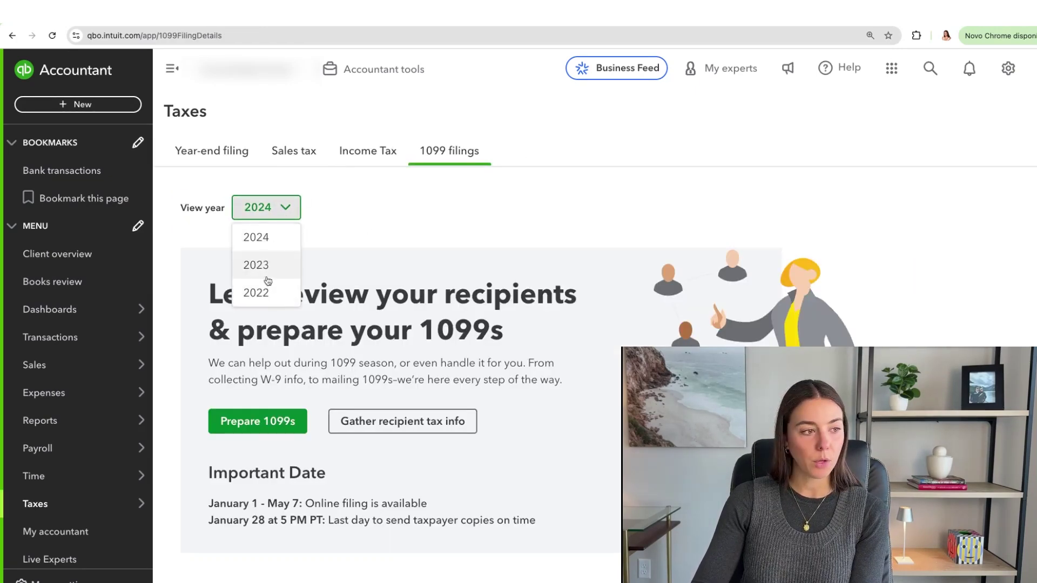
left_click(278, 241)
Step: Read the introduction on preparing 1099s and the important filing dates on the 1099 filings page
key("super+equal")
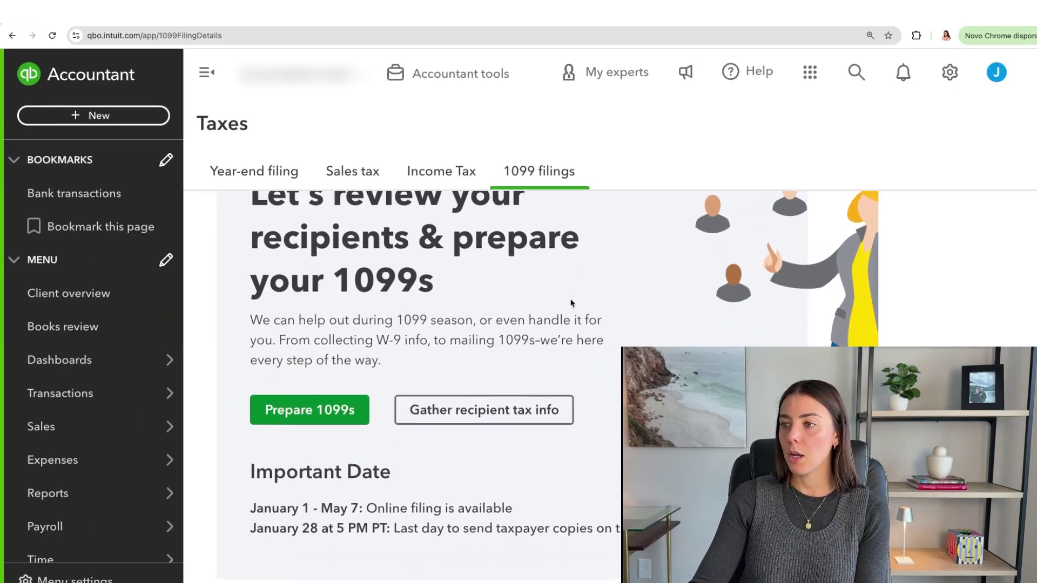
scroll(254, 270, "up", 1)
left_click_drag(254, 270, 535, 328)
scroll(492, 343, "down", 1)
left_click_drag(250, 323, 391, 326)
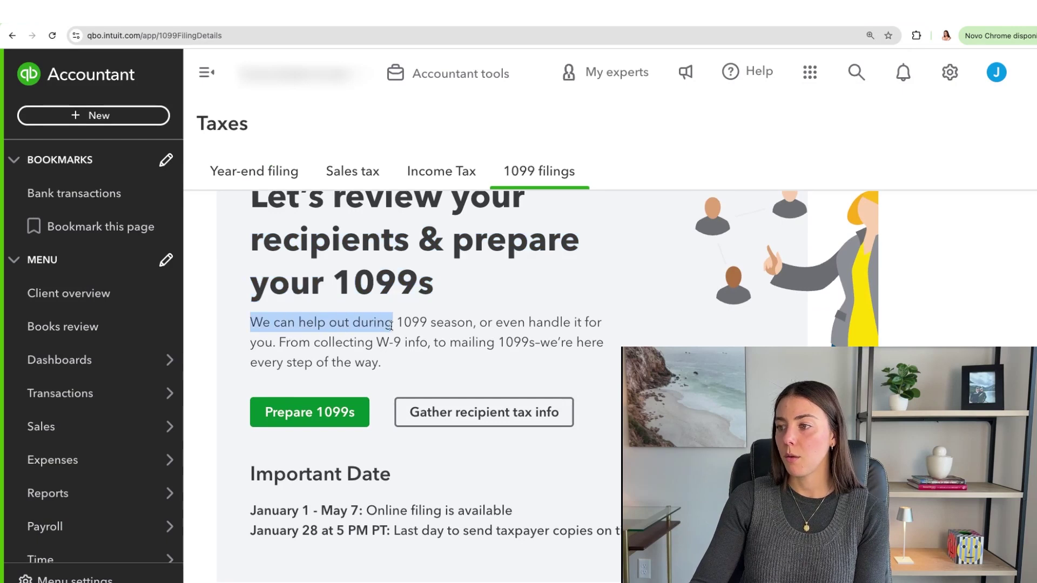
left_click(565, 323)
scroll(409, 394, "down", 3)
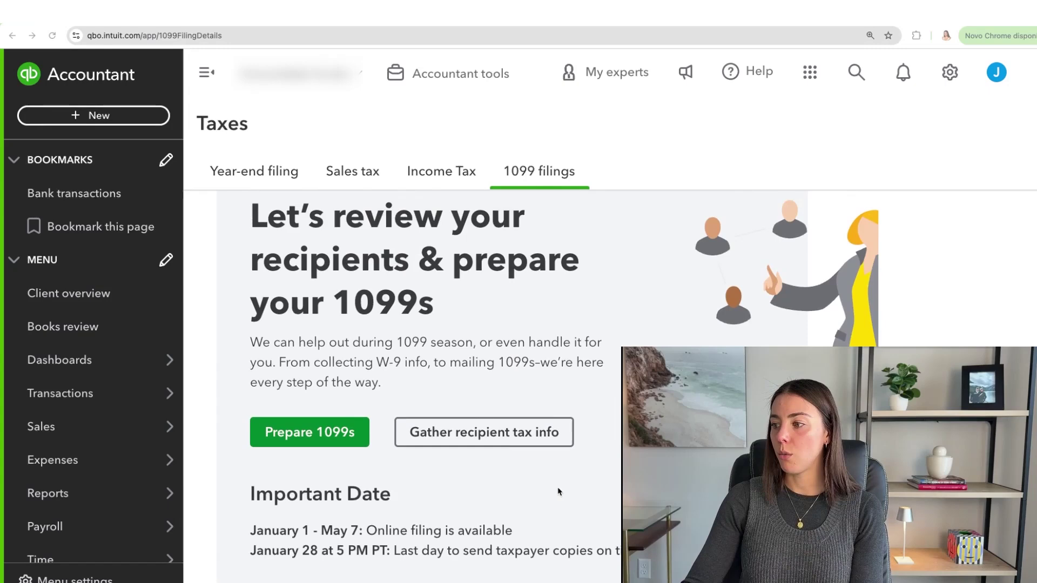
scroll(559, 492, "up", 1)
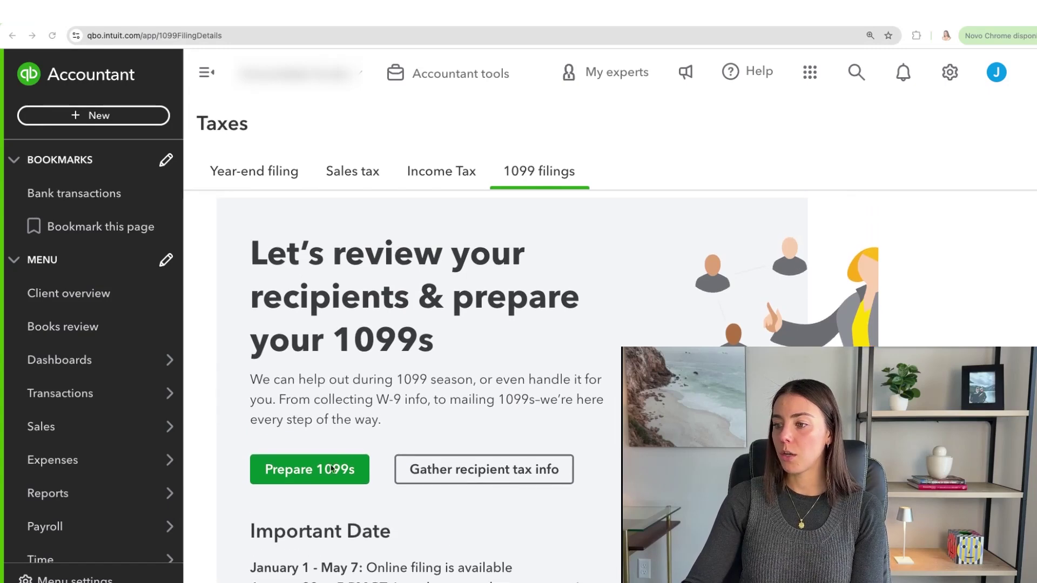
Step: Start preparing the 1099s and read how the Let QuickBooks prep for me option works
left_click(316, 471)
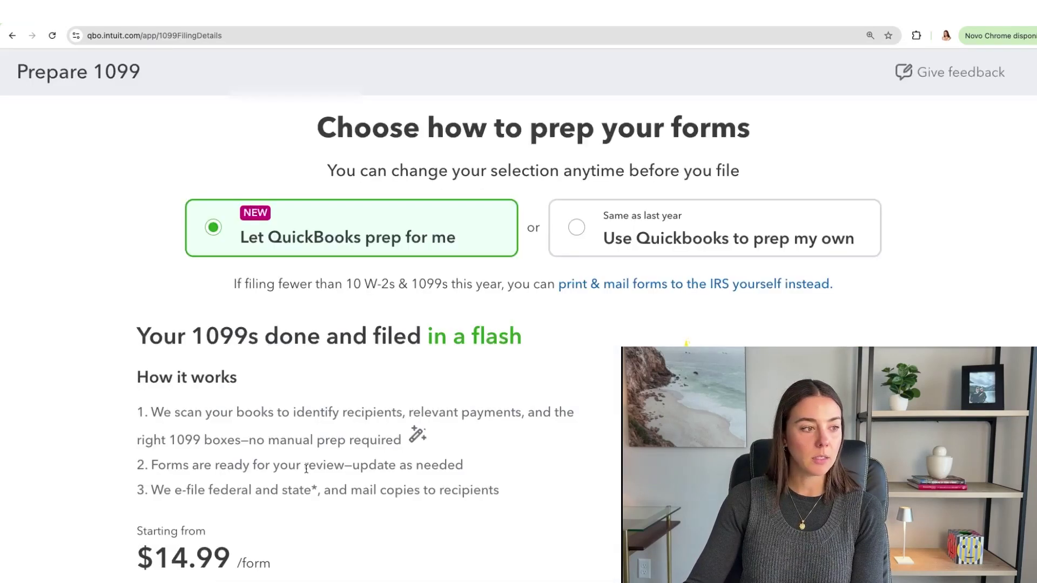
key("ctrl+minus")
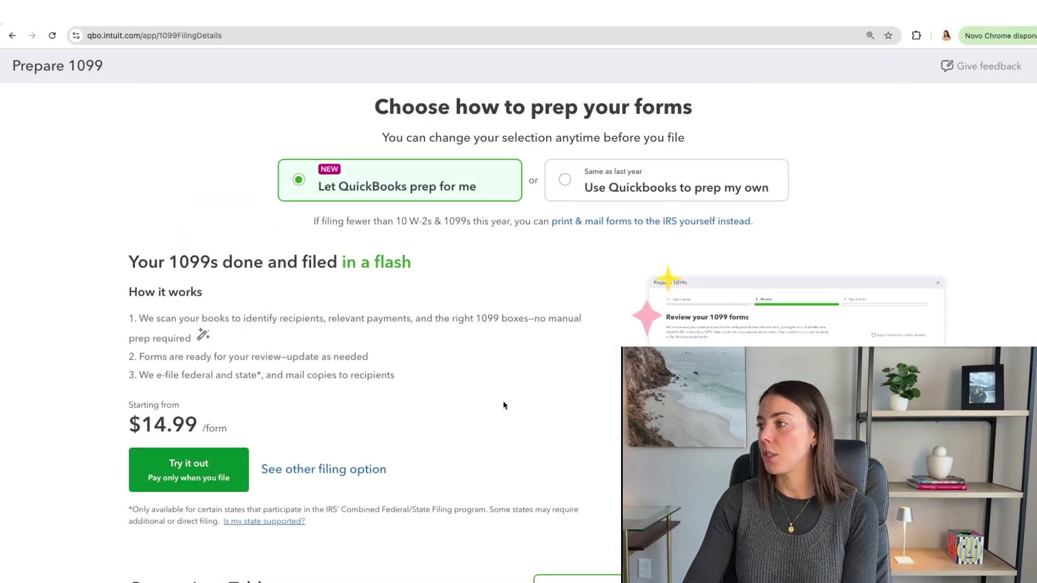
scroll(503, 405, "down", 2)
left_click_drag(230, 249, 451, 248)
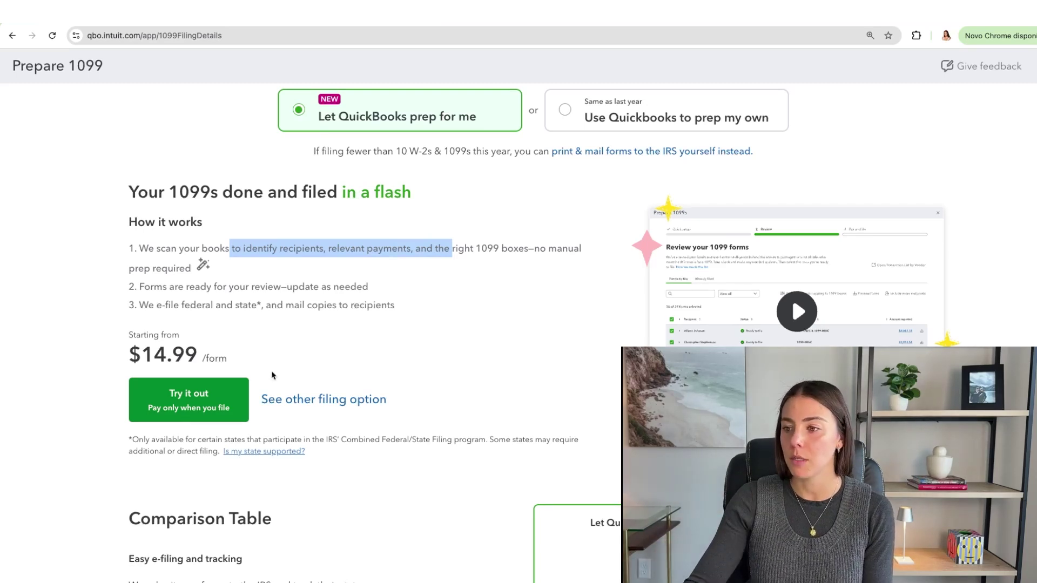
Step: Choose the other filing option, review the company info and tax identification number, and confirm them to start filing
left_click(321, 404)
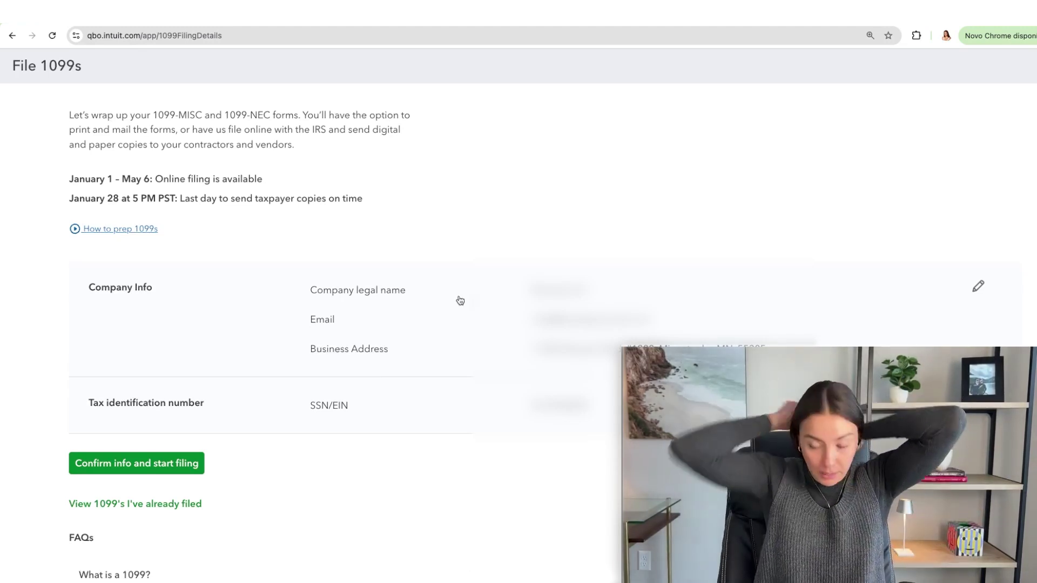
scroll(432, 425, "down", 3)
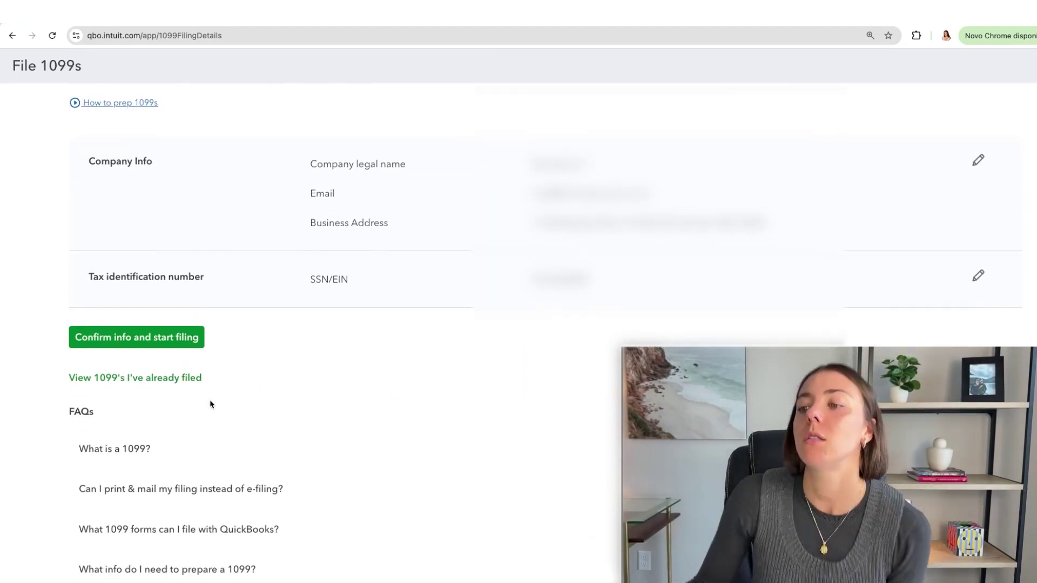
scroll(218, 394, "up", 1)
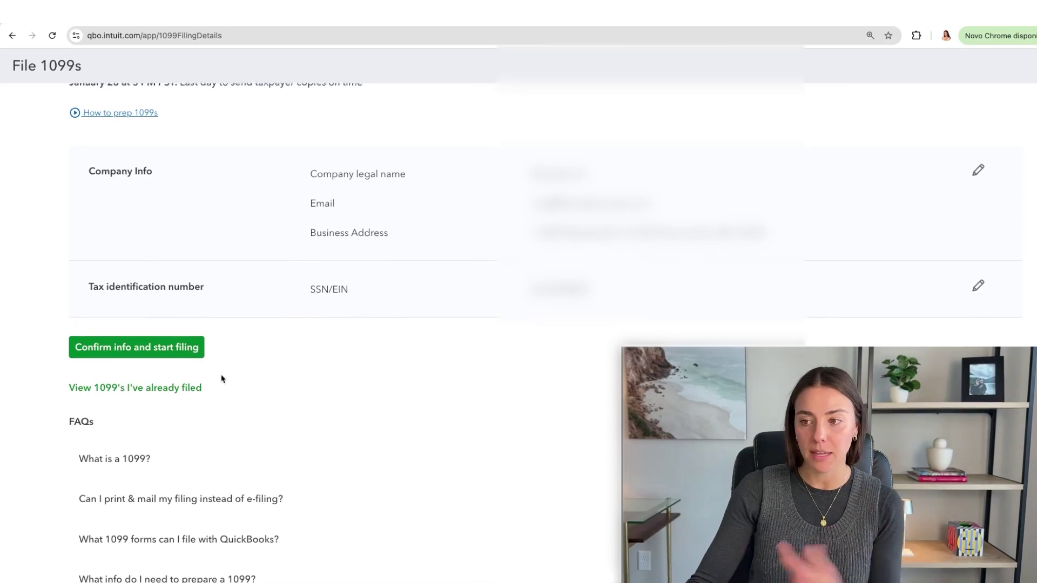
left_click(160, 356)
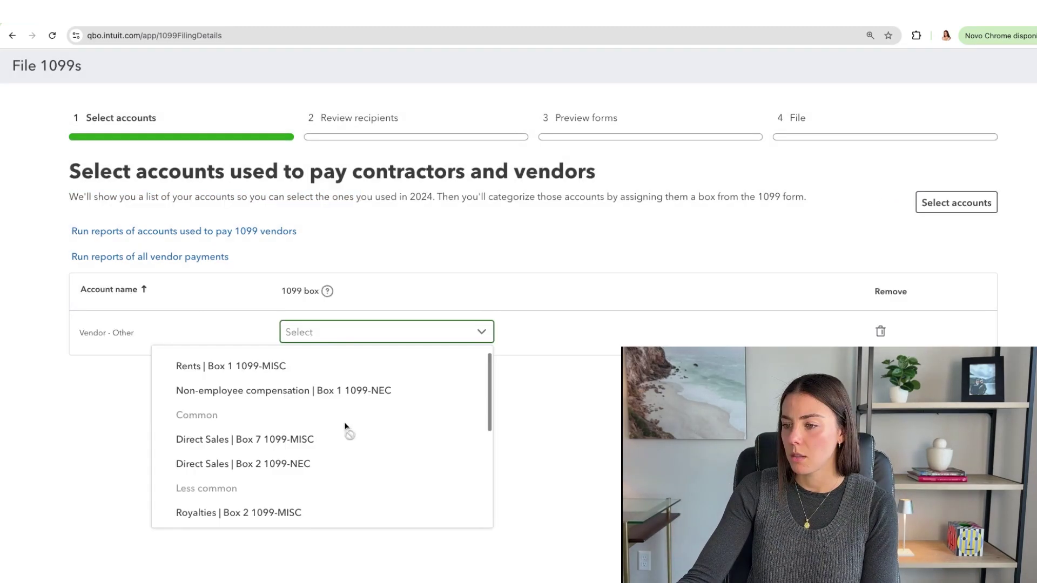
scroll(337, 424, "up", 1)
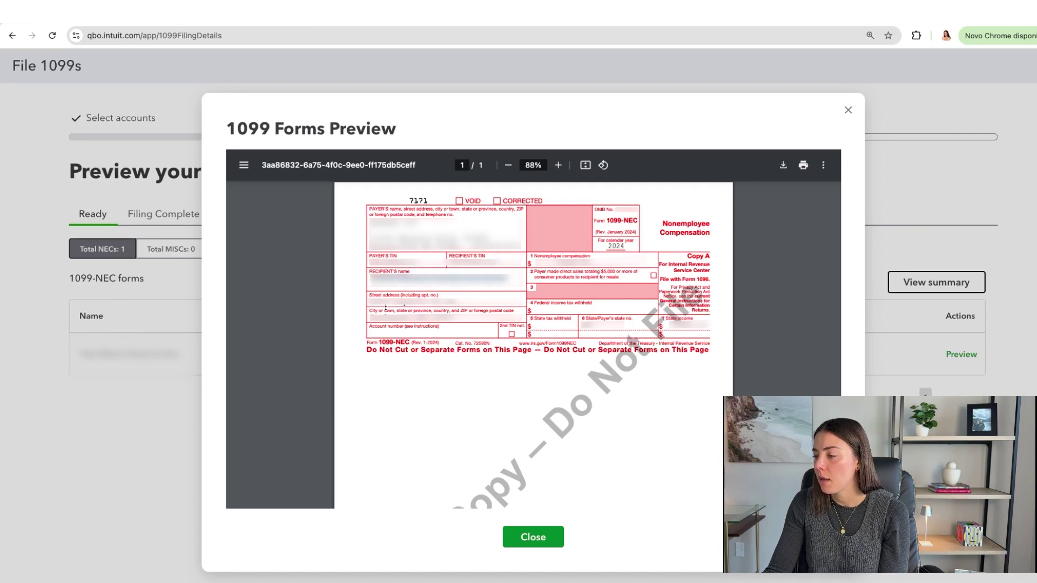
Step: Check the payer, recipient and address details on the 1099-NEC form preview and close the preview
left_click_drag(369, 304, 469, 304)
left_click_drag(390, 313, 474, 312)
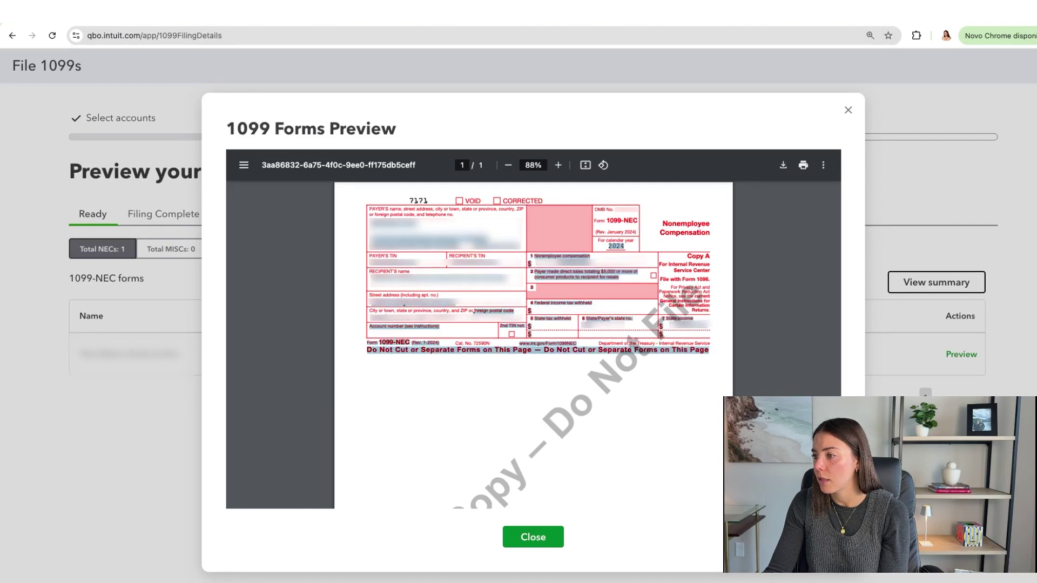
left_click(463, 328)
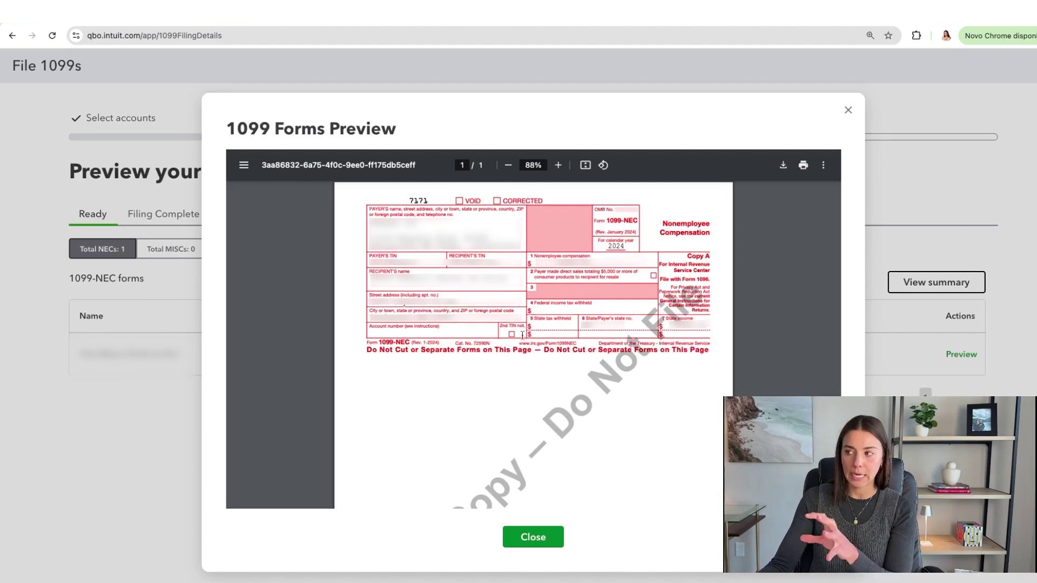
scroll(522, 320, "down", 3)
scroll(518, 373, "up", 3)
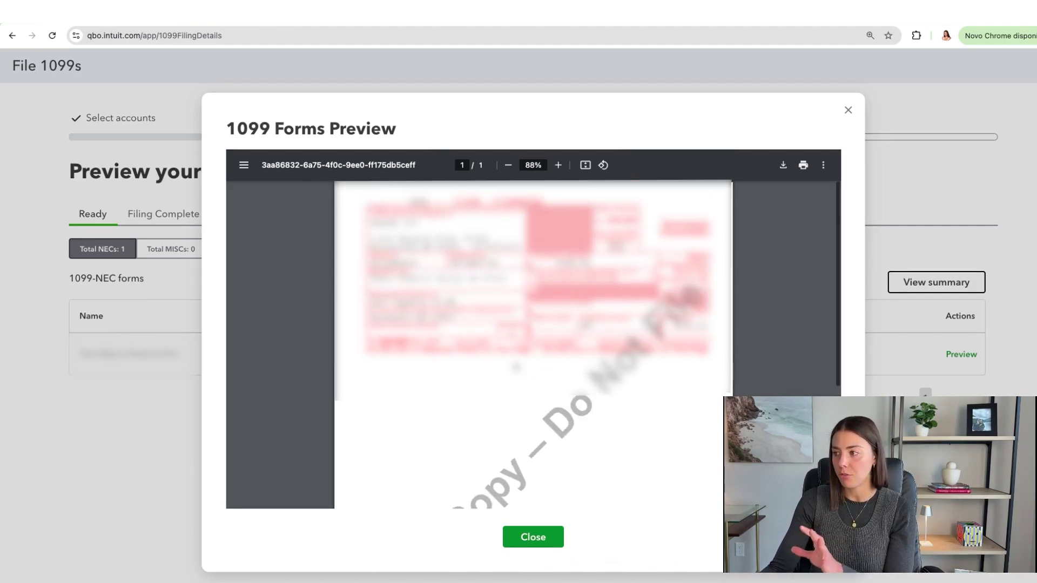
left_click(531, 538)
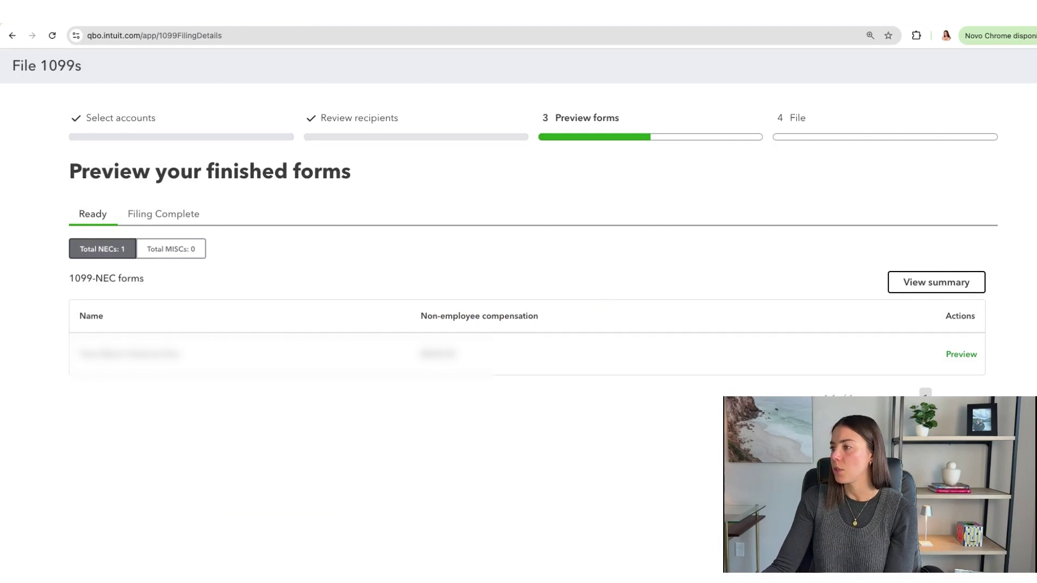
Step: Continue to the state filing requirements and read the federal and state filing note for Minnesota
left_click(964, 432)
left_click_drag(90, 286, 410, 287)
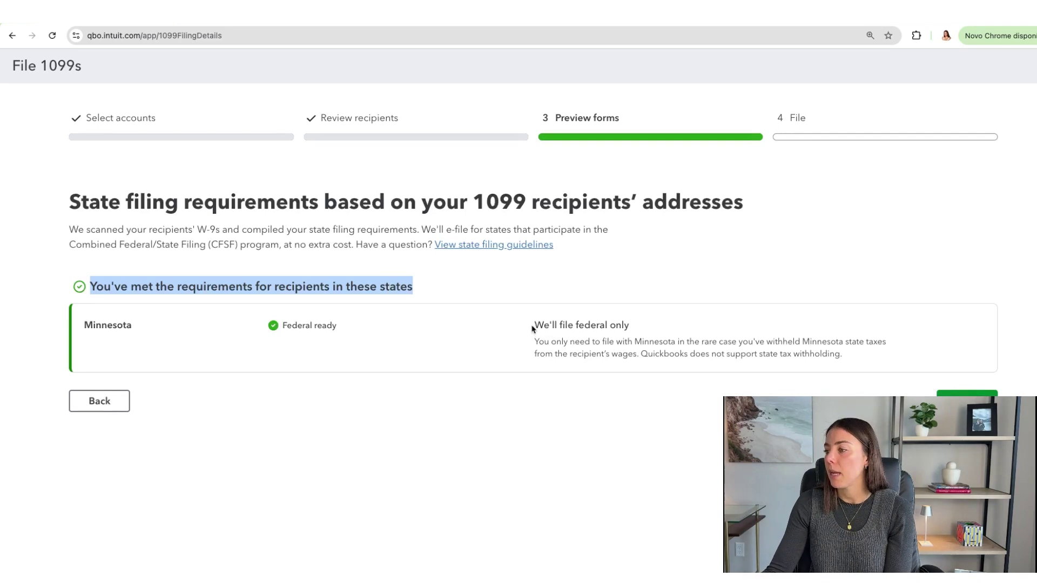
left_click_drag(535, 325, 633, 329)
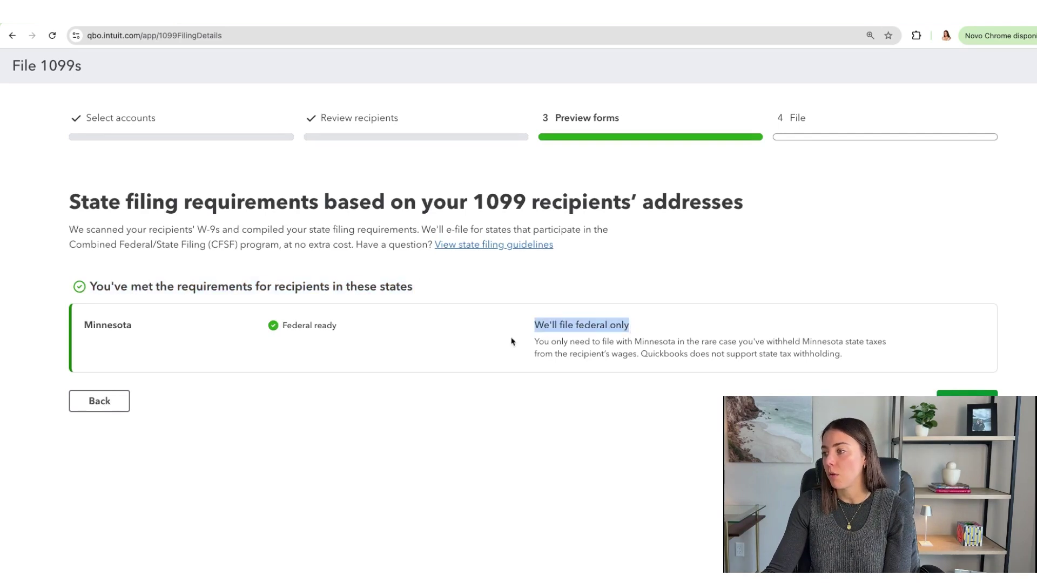
left_click_drag(538, 341, 637, 355)
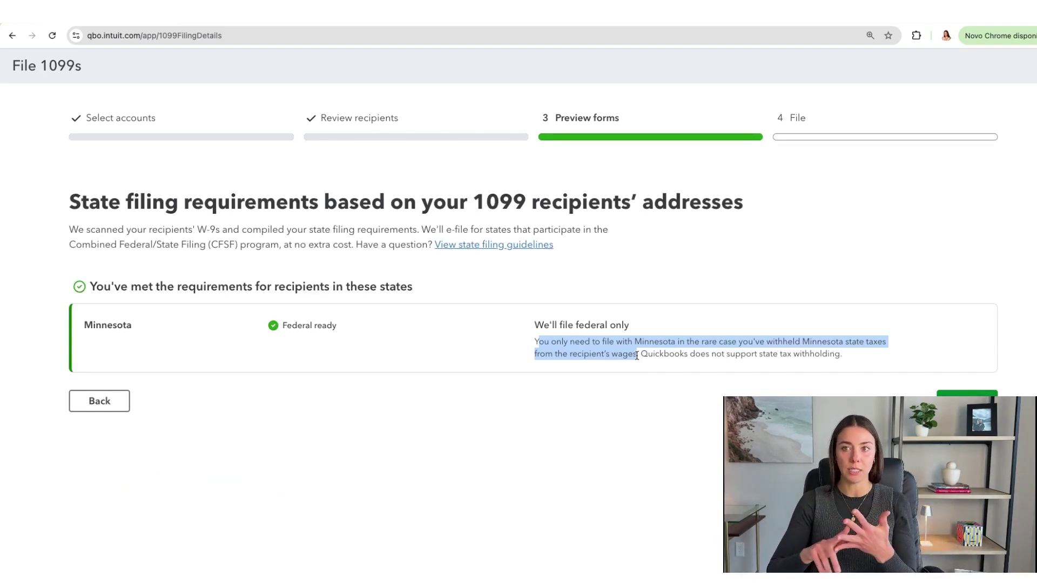
left_click(648, 371)
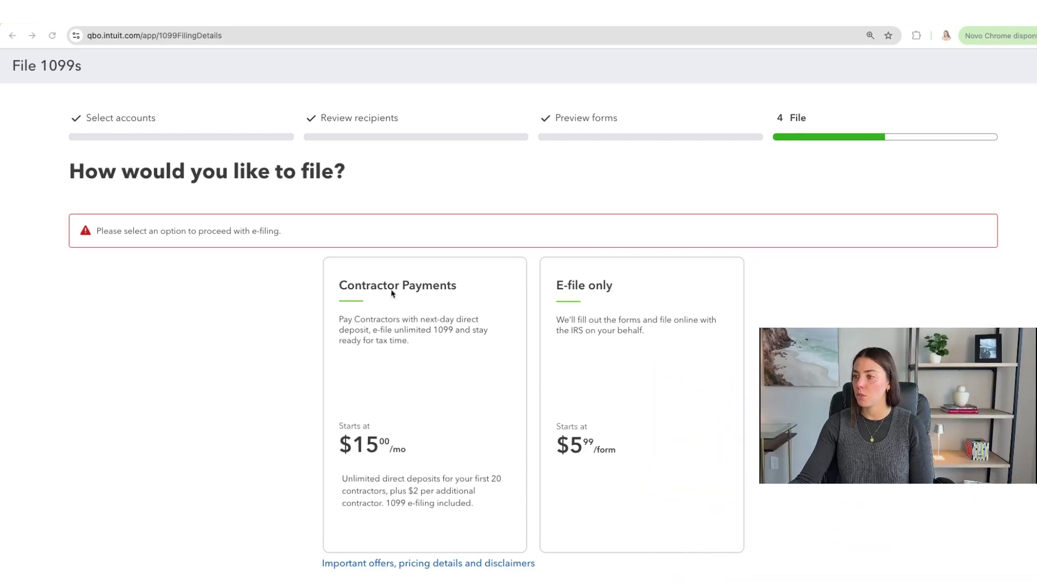
Step: Choose the E-file only filing option at $5.99 per form and continue to the billing review
left_click(634, 364)
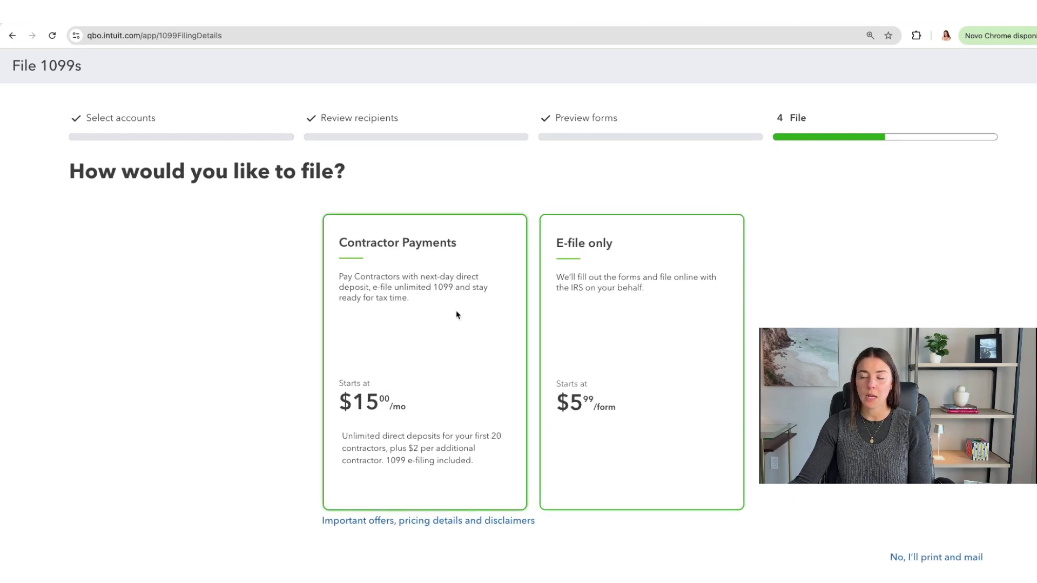
scroll(617, 372, "down", 2)
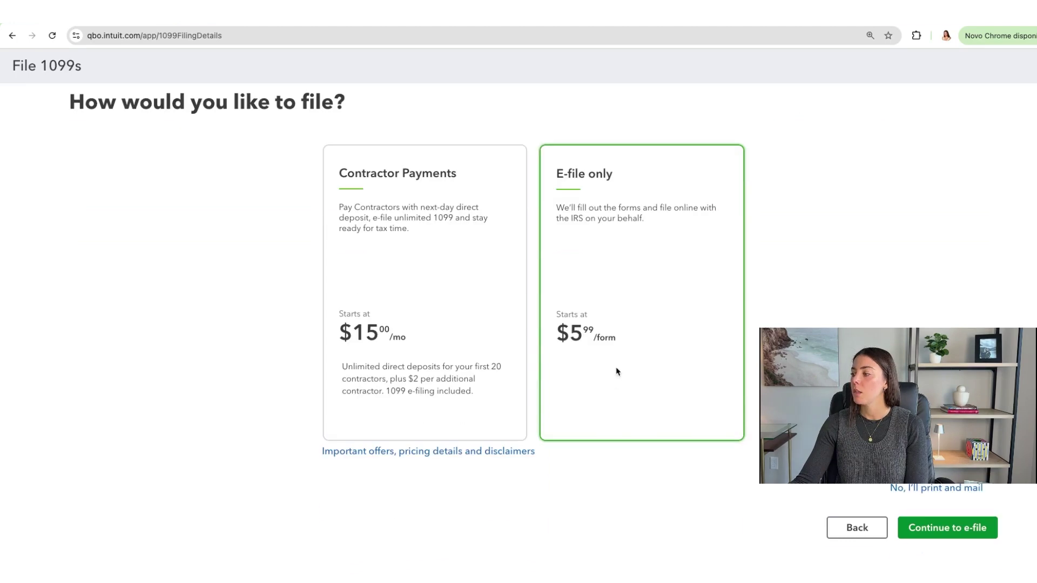
left_click(945, 534)
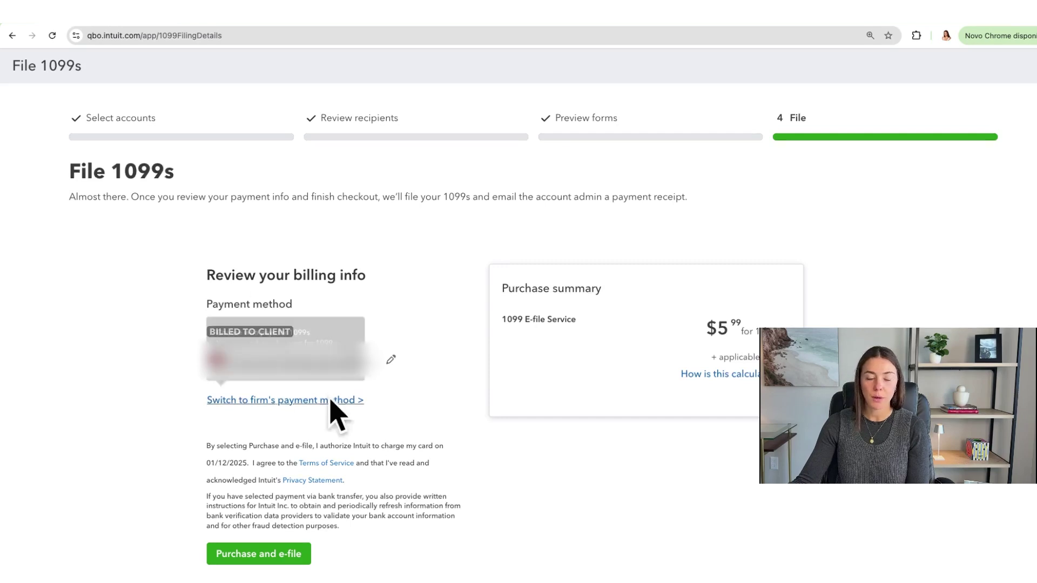
Step: Purchase the 1099 E-file Service billed to the client, submit the form, and read how to track its IRS status
scroll(664, 243, "down", 2)
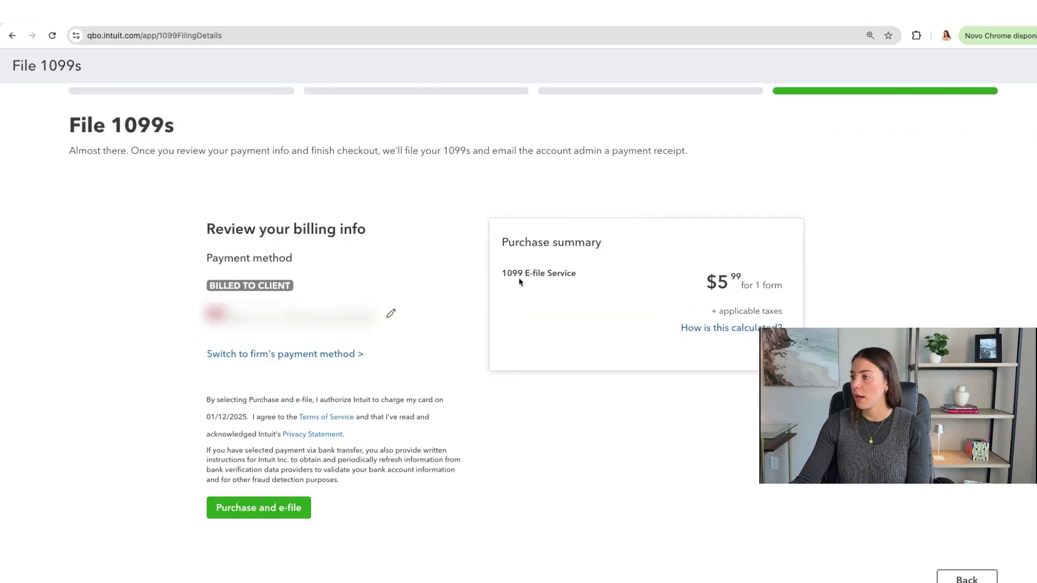
left_click(274, 515)
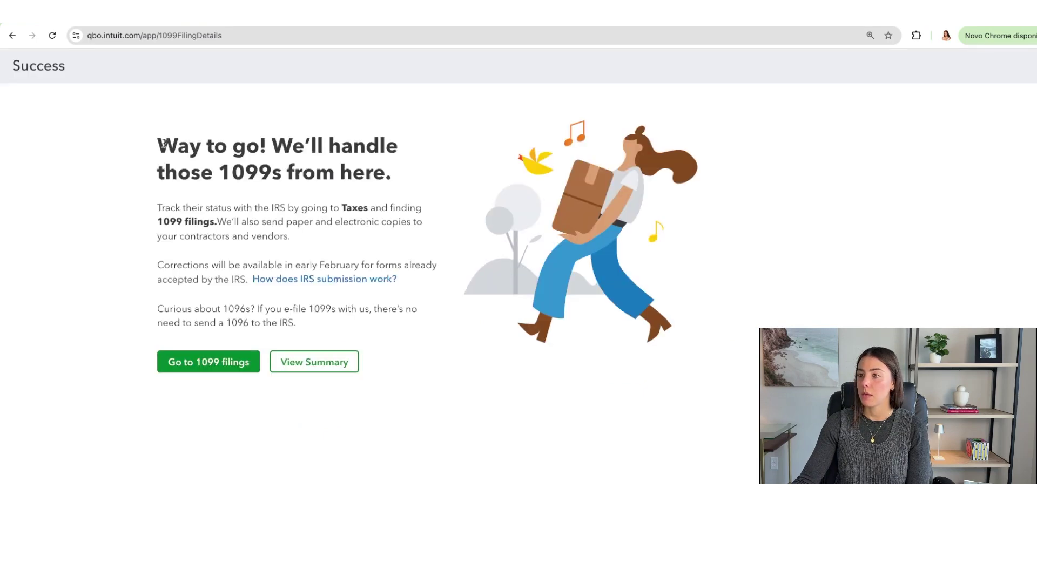
left_click_drag(164, 143, 391, 169)
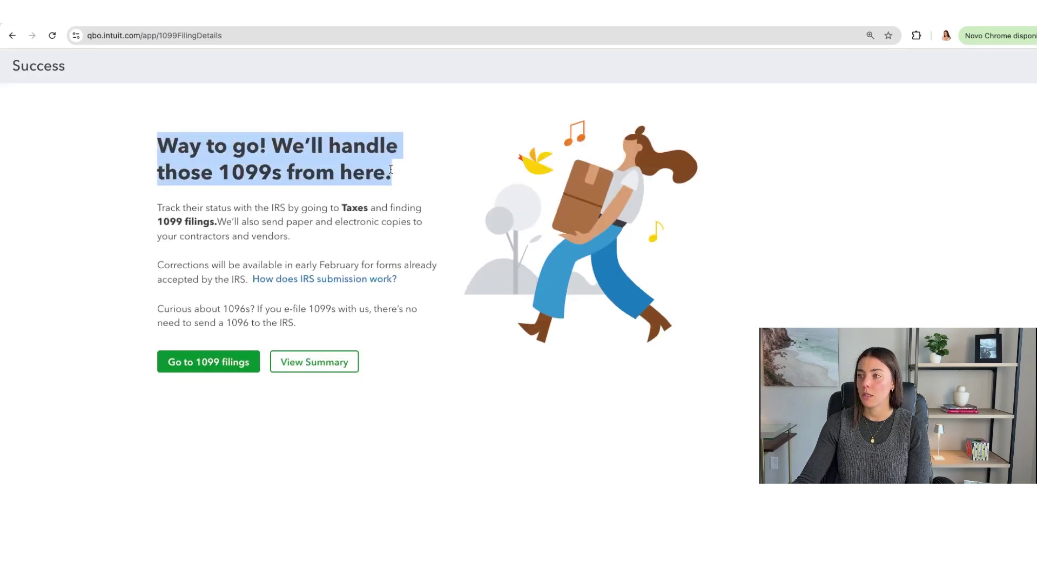
left_click_drag(157, 208, 219, 224)
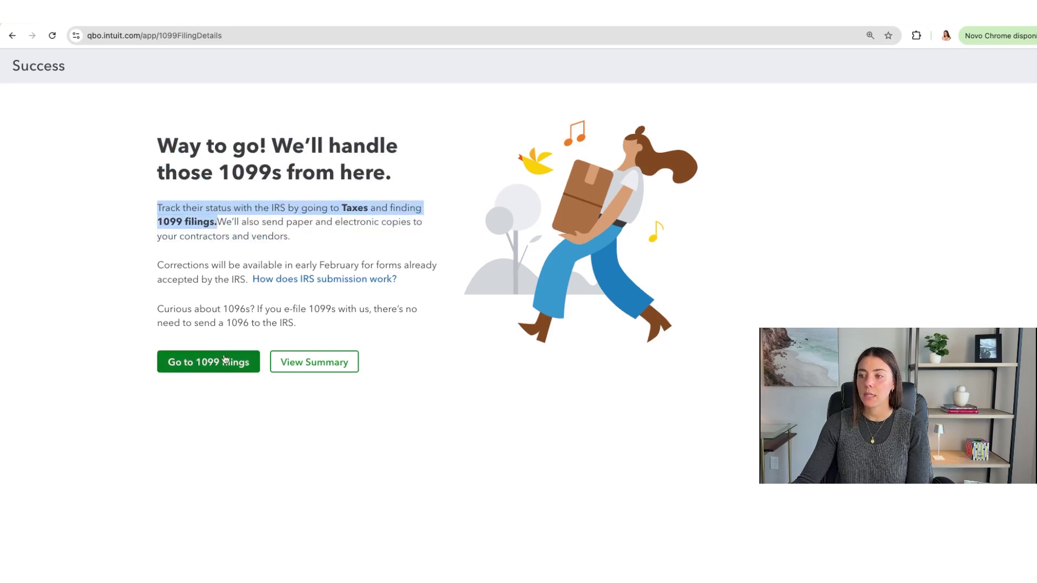